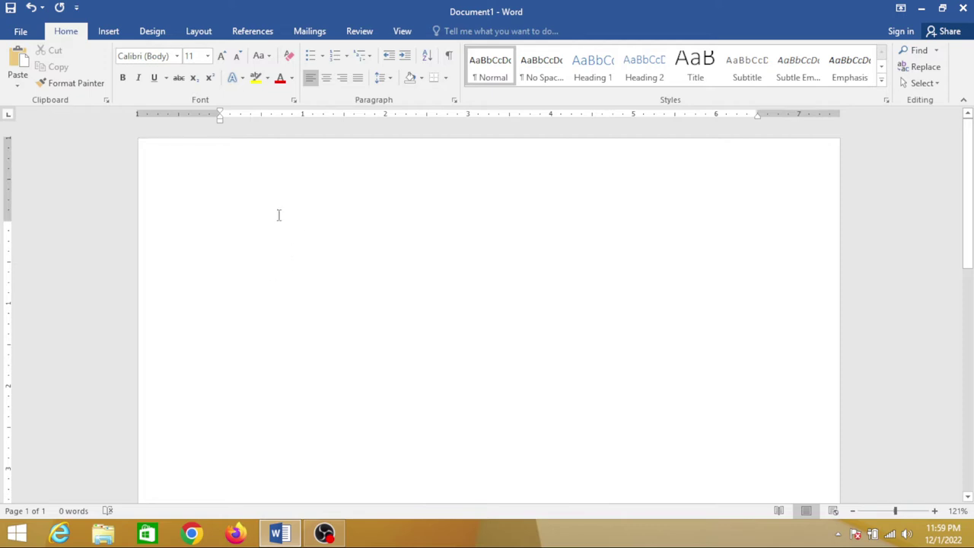
- Draw a text box near the top left of the blank page, about 1.95" by 3.05"
{"action": "left_click", "coordinate": [109, 32]}
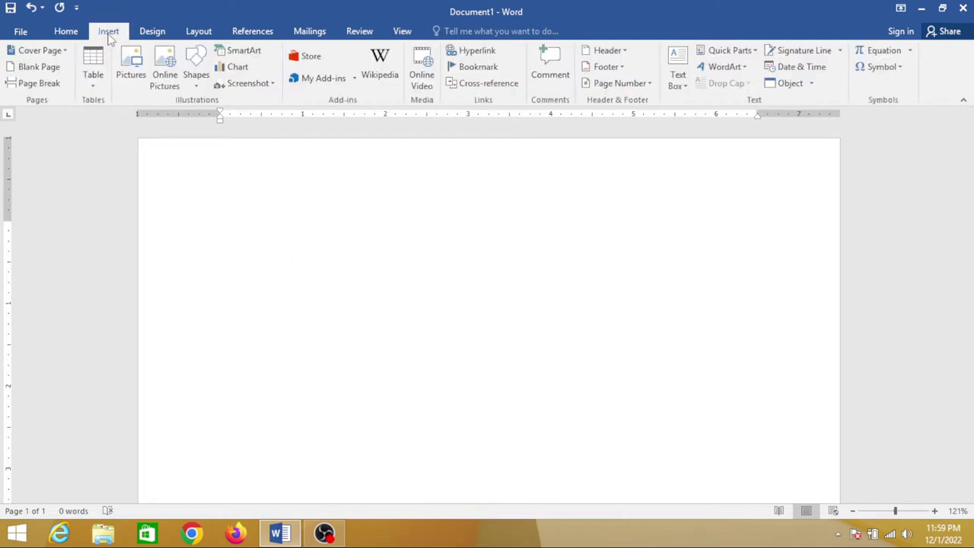
{"action": "left_click", "coordinate": [201, 84]}
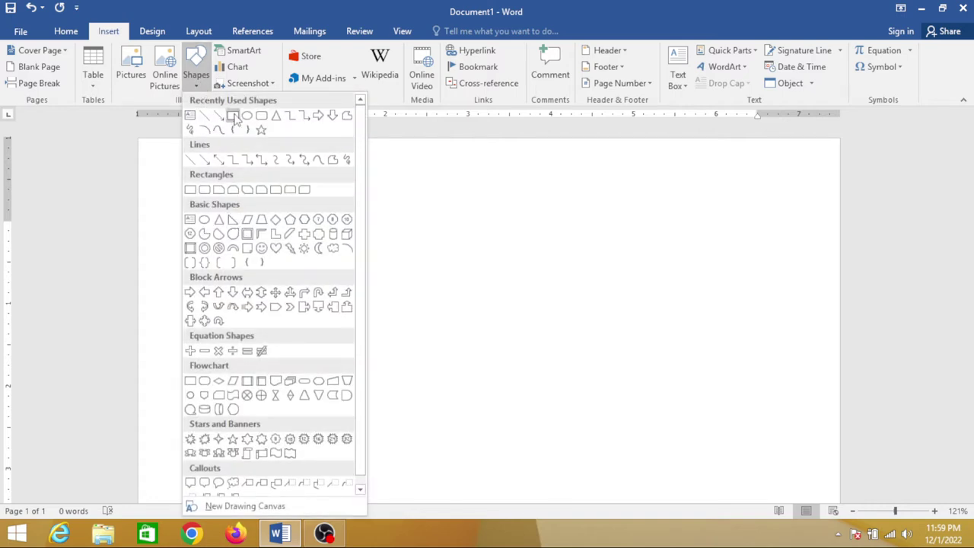
{"action": "left_click", "coordinate": [190, 115]}
{"action": "mouse_move", "coordinate": [201, 201]}
{"action": "left_mouse_down"}
{"action": "mouse_move", "coordinate": [438, 347]}
{"action": "mouse_move", "coordinate": [403, 353]}
{"action": "left_mouse_up"}
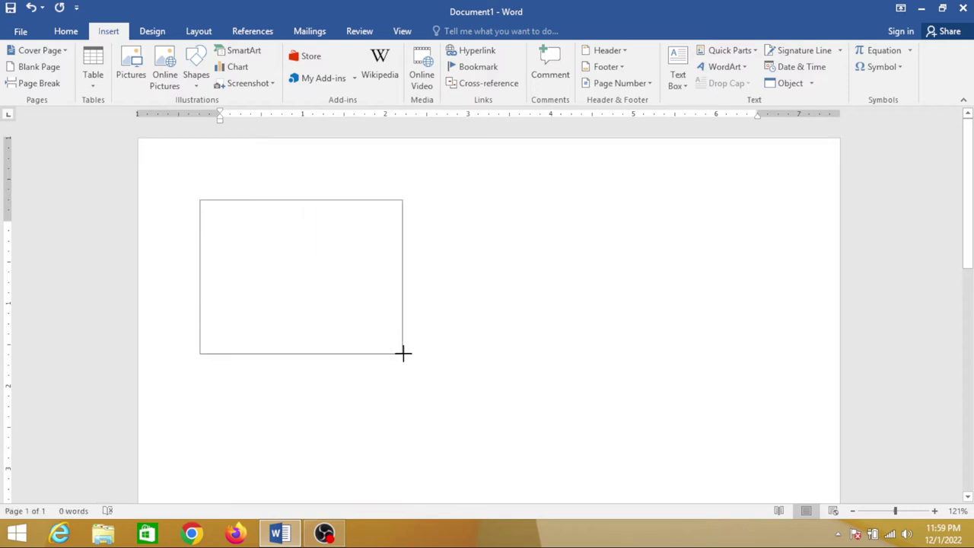
{"action": "left_click_drag", "start_coordinate": [404, 353], "coordinate": [453, 361]}
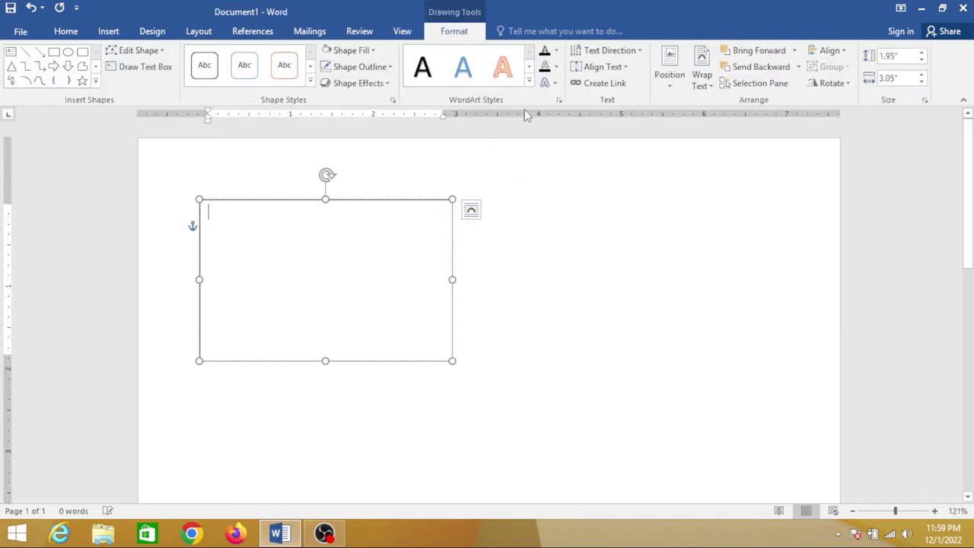
- Set the text box height to 2" and width to 3"
{"action": "left_click", "coordinate": [906, 60]}
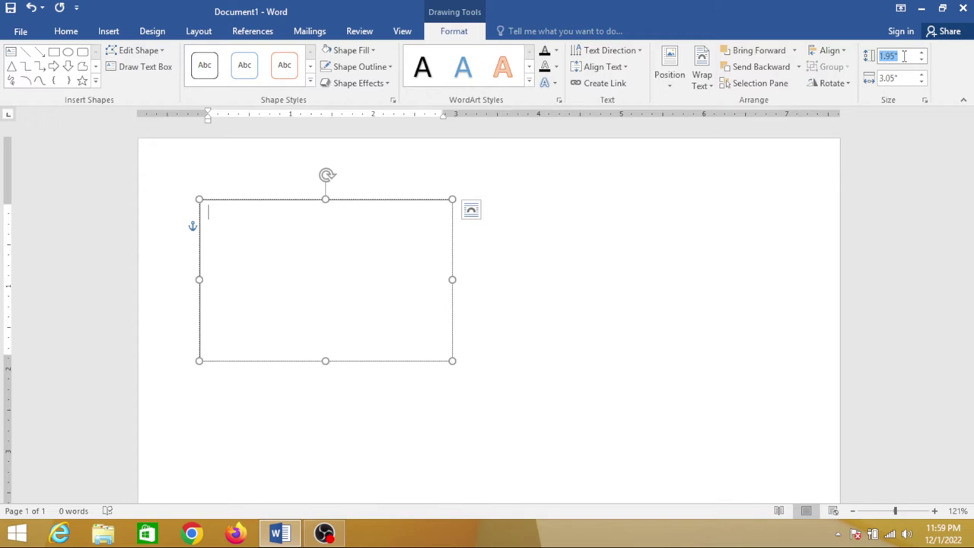
{"action": "type", "text": "2"}
{"action": "key", "text": "Return"}
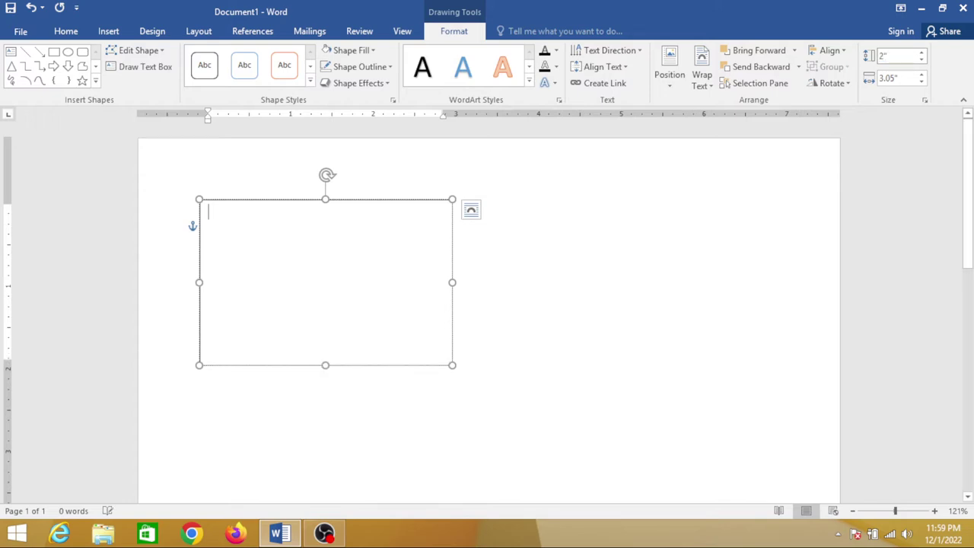
{"action": "left_click", "coordinate": [906, 77]}
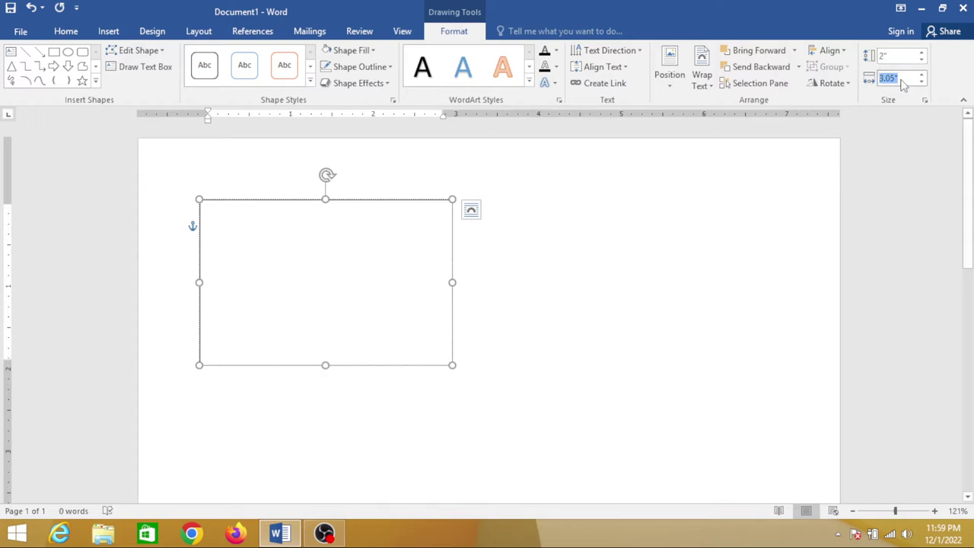
{"action": "type", "text": "3"}
{"action": "key", "text": "Return"}
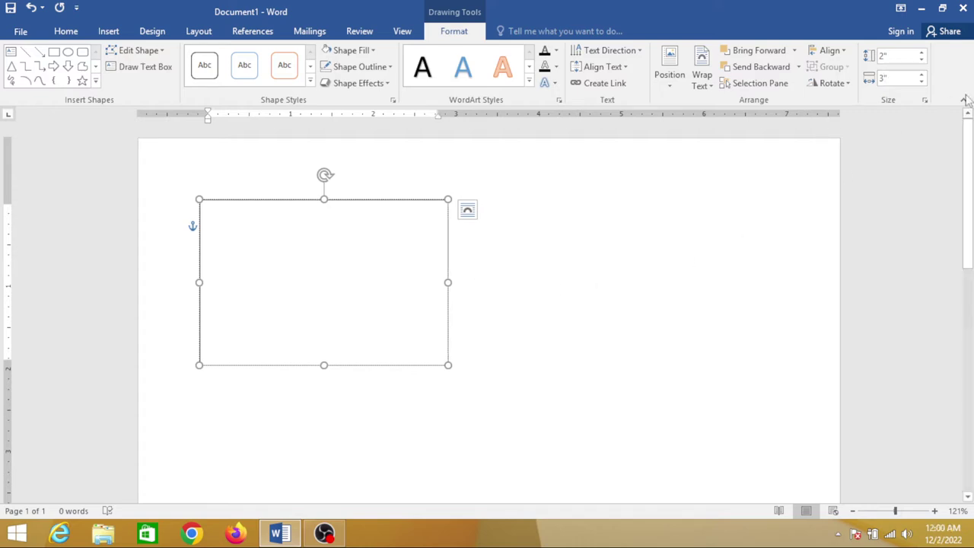
- Set the text box to No Fill
{"action": "left_click", "coordinate": [374, 52]}
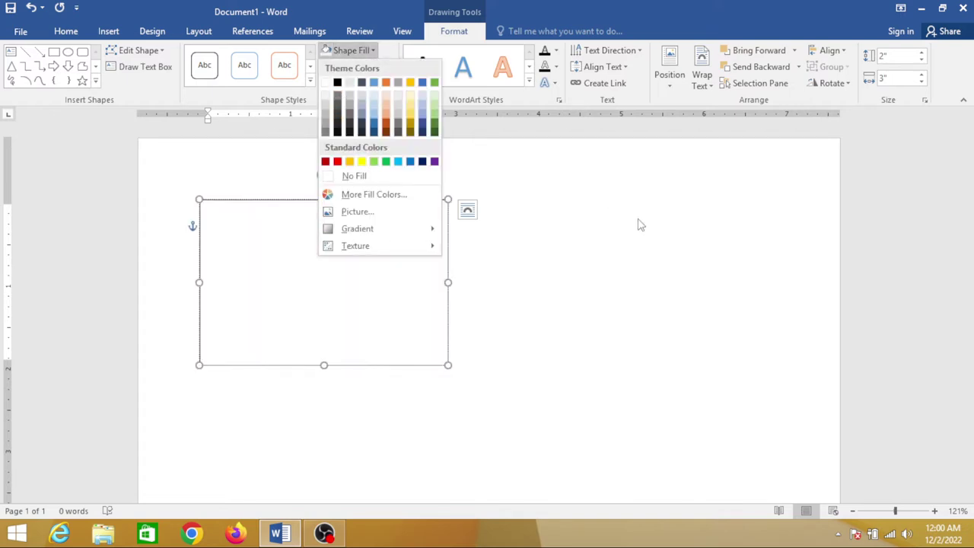
{"action": "left_click", "coordinate": [358, 176]}
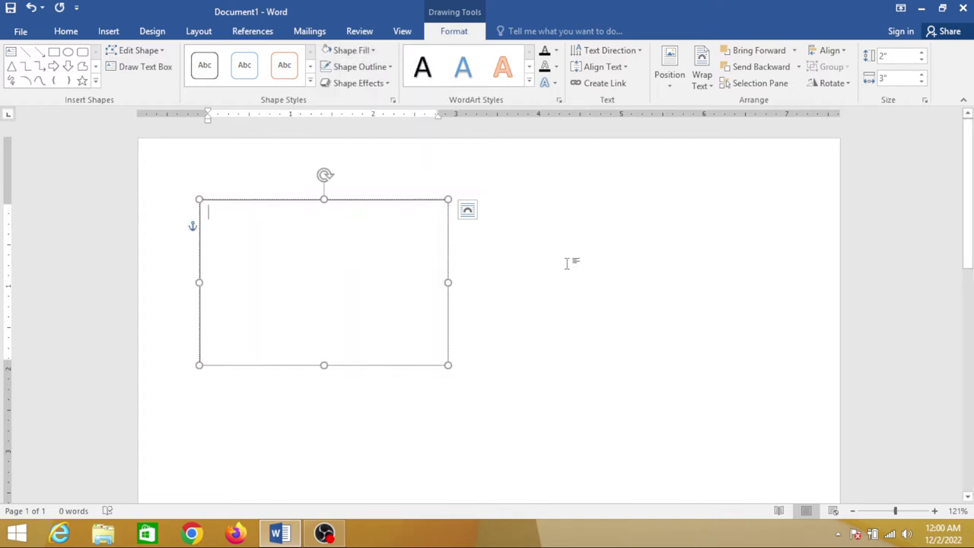
{"action": "left_click", "coordinate": [108, 31]}
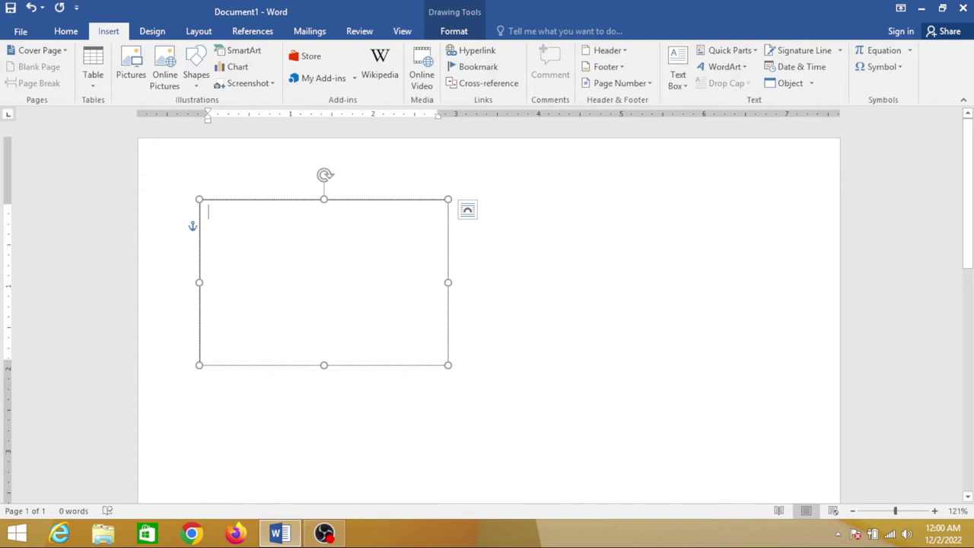
- Type 'All gulf high public school', 'Student card', 'Name: ____' and 'f/name:' on separate lines
{"action": "type", "text": "All gulf"}
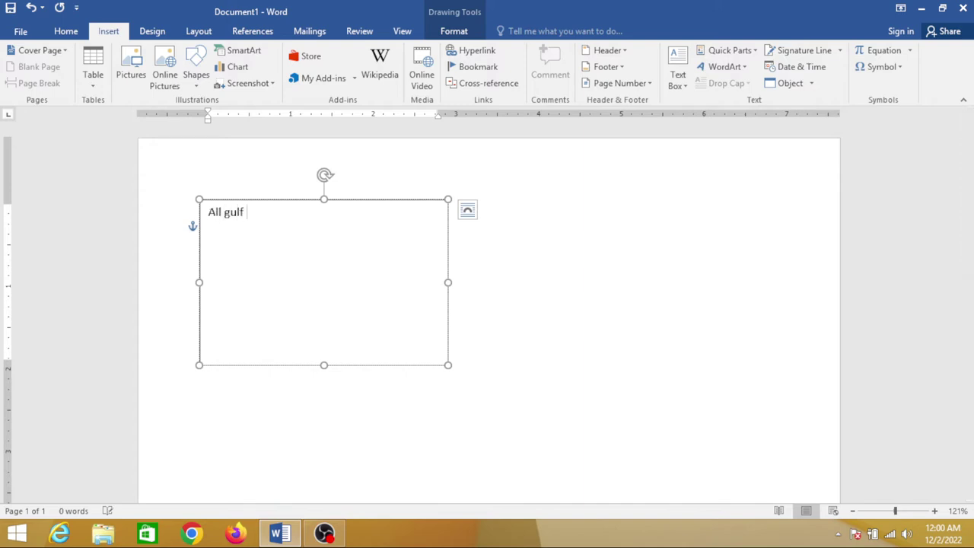
{"action": "type", "text": "pu"}
{"action": "type", "text": "blic school"}
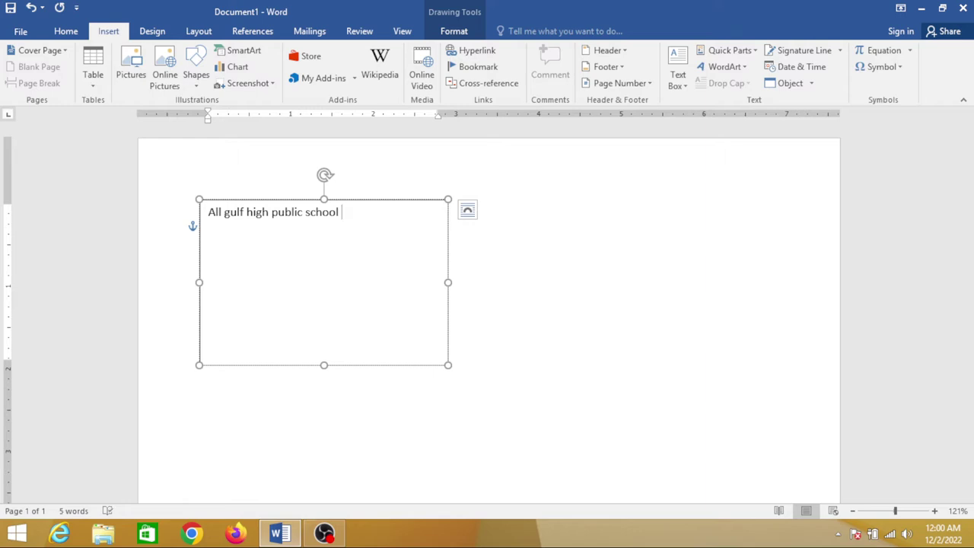
{"action": "key", "text": "Return"}
{"action": "type", "text": "tu"}
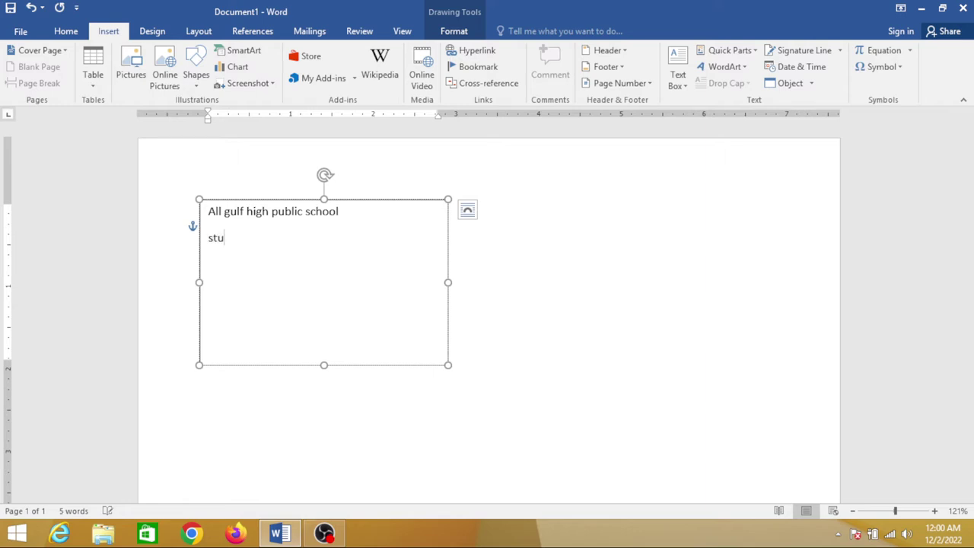
{"action": "type", "text": "Student car"}
{"action": "type", "text": "d Na"}
{"action": "type", "text": "me"}
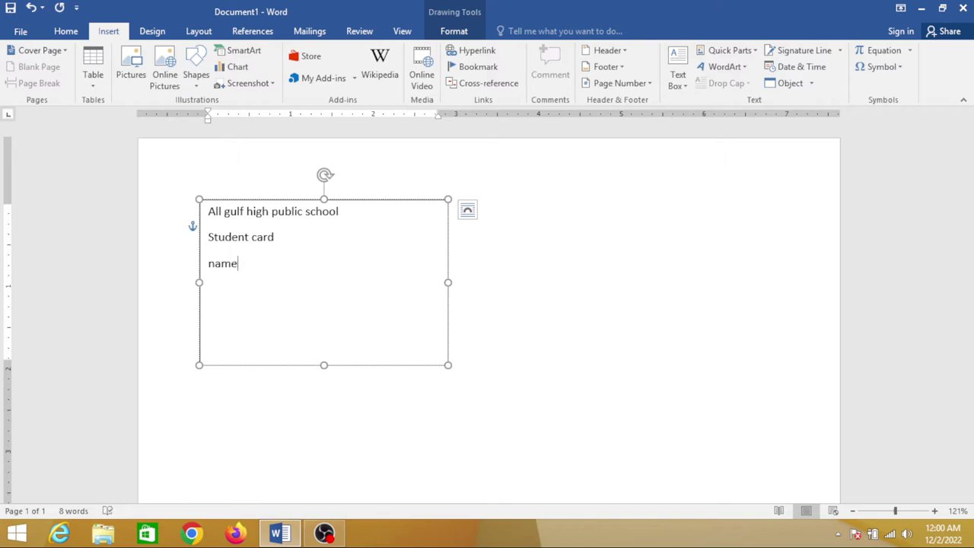
{"action": "type", "text": ": "}
{"action": "type", "text": "____________________"}
{"action": "key", "text": "Return"}
{"action": "type", "text": "f/"}
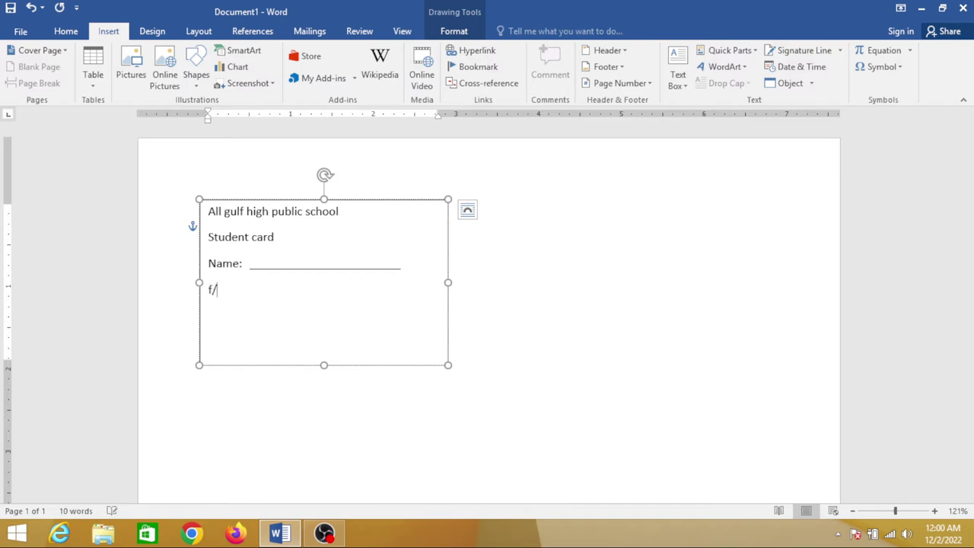
{"action": "type", "text": "name"}
{"action": "type", "text": ":"}
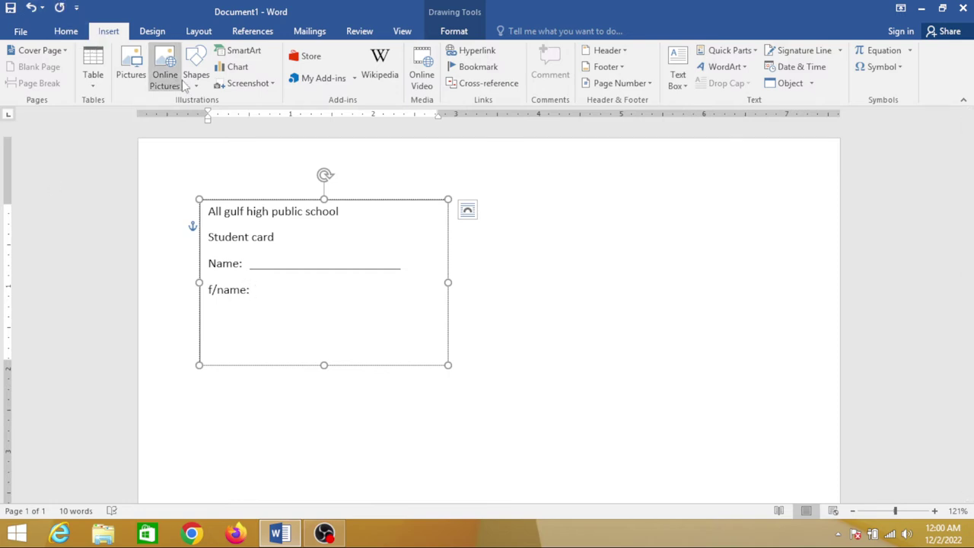
- Draw a dark-styled straight line to the right of the f/name: label
{"action": "left_click", "coordinate": [204, 86]}
{"action": "left_click", "coordinate": [190, 155]}
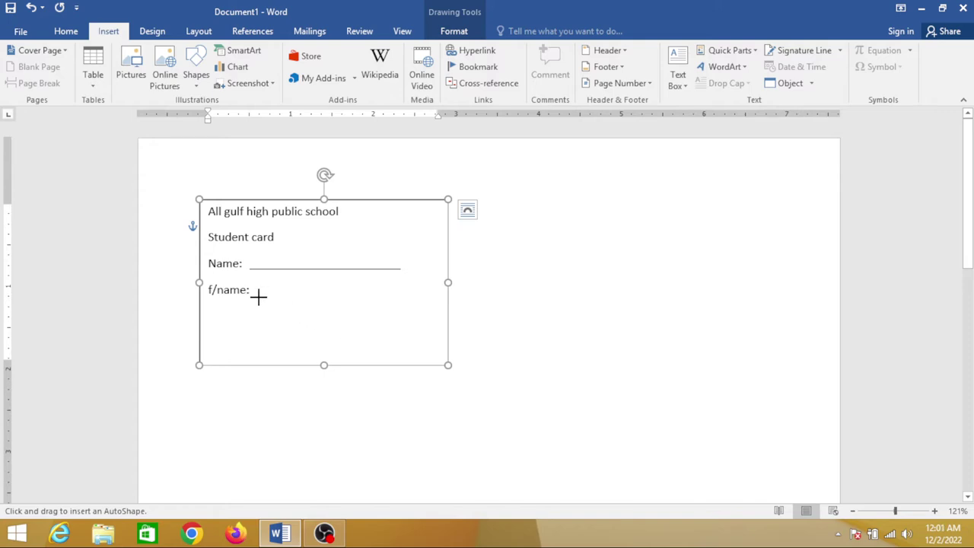
{"action": "left_click_drag", "start_coordinate": [259, 297], "coordinate": [409, 296]}
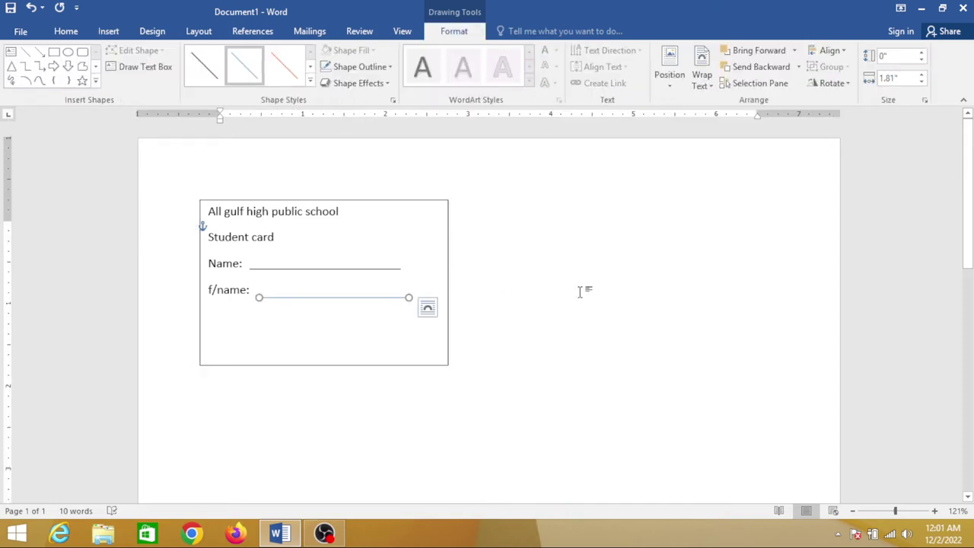
{"action": "left_click", "coordinate": [204, 66]}
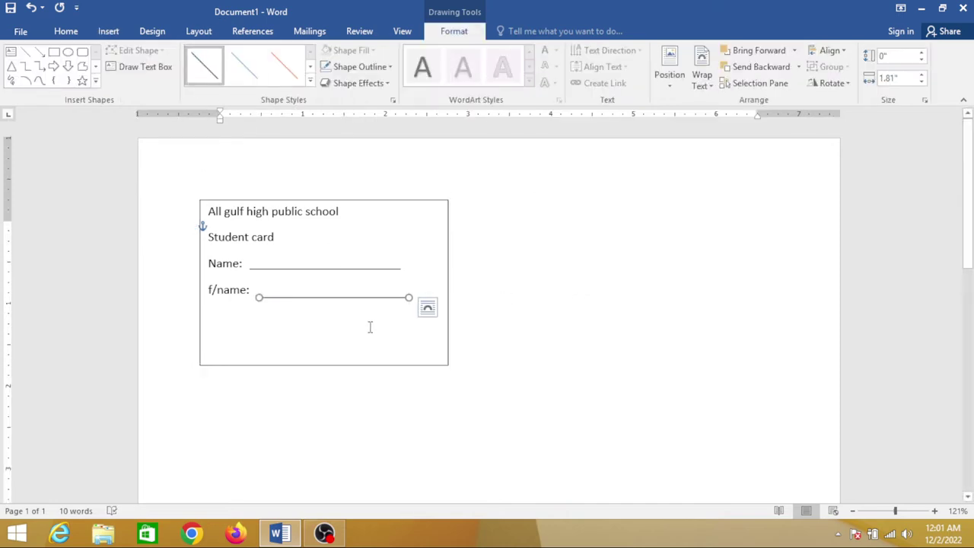
{"action": "key", "text": "Up"}
{"action": "key", "text": "Up"}
{"action": "key", "text": "Up"}
{"action": "key", "text": "Up"}
{"action": "key", "text": "Up"}
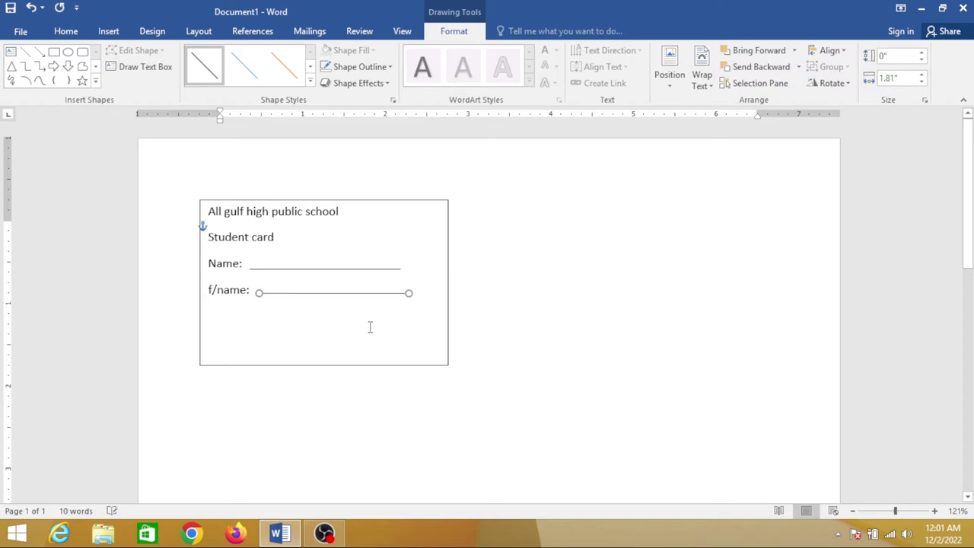
{"action": "key", "text": "Down"}
{"action": "key", "text": "Down"}
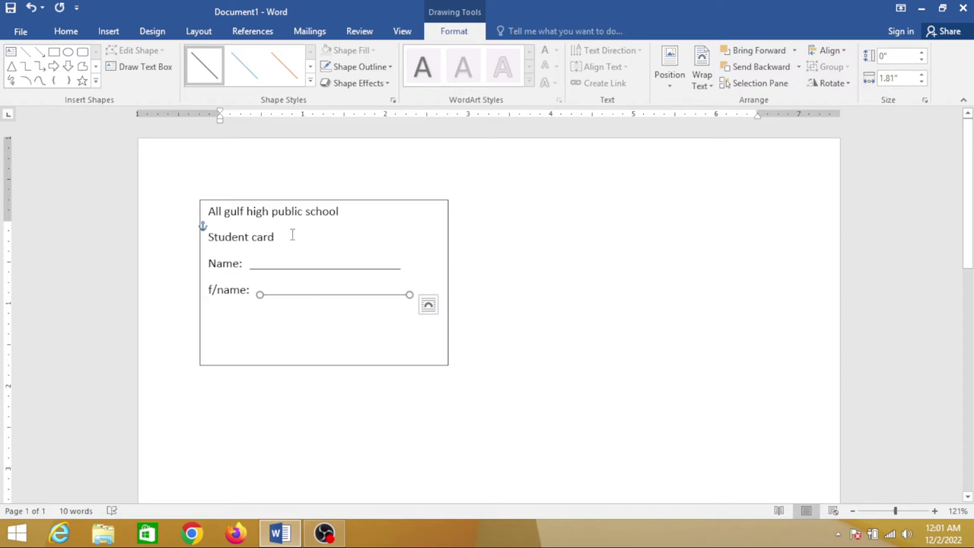
- Keep f/name: beside its line and select the lines from Name: downward
{"action": "left_click", "coordinate": [348, 304]}
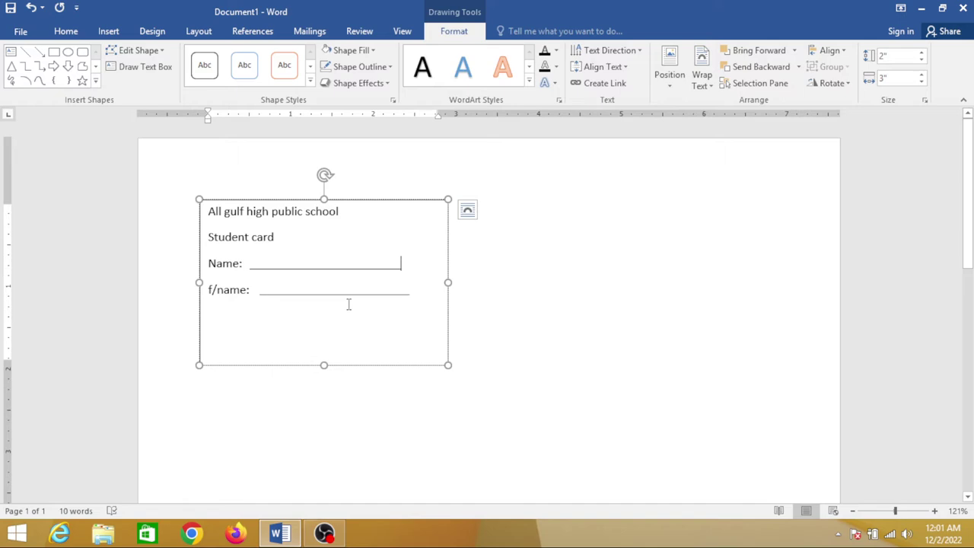
{"action": "left_click", "coordinate": [228, 325]}
{"action": "left_click", "coordinate": [213, 297]}
{"action": "key", "text": "Return"}
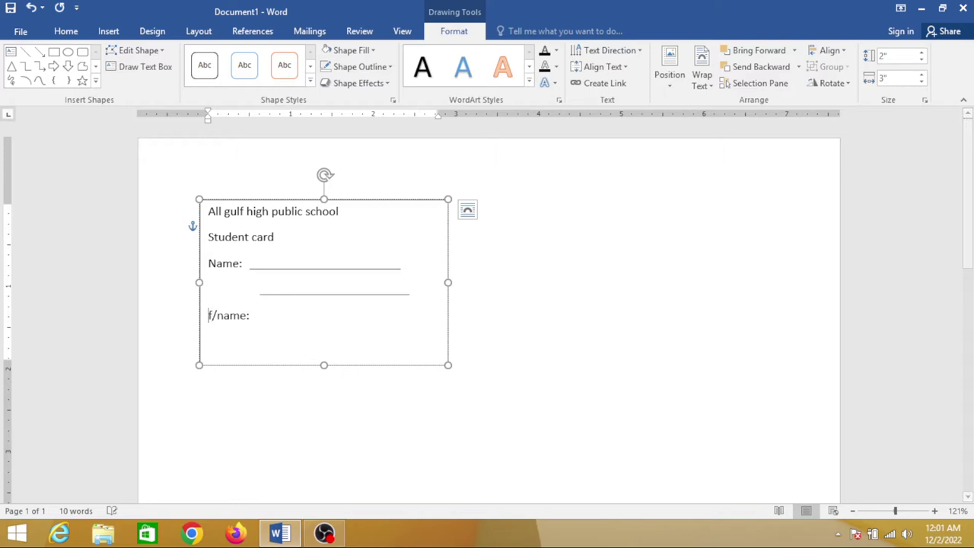
{"action": "key", "text": "BackSpace"}
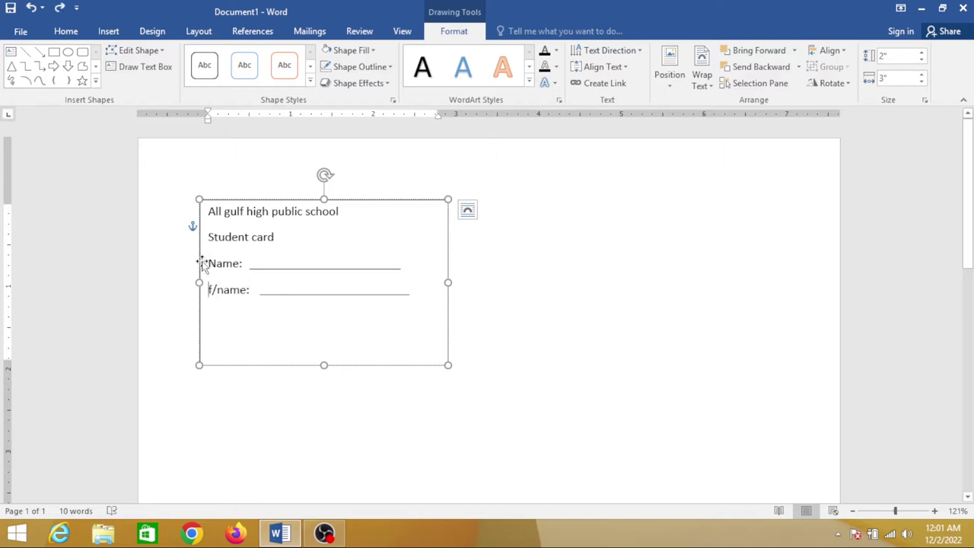
{"action": "left_click_drag", "start_coordinate": [209, 264], "coordinate": [332, 312]}
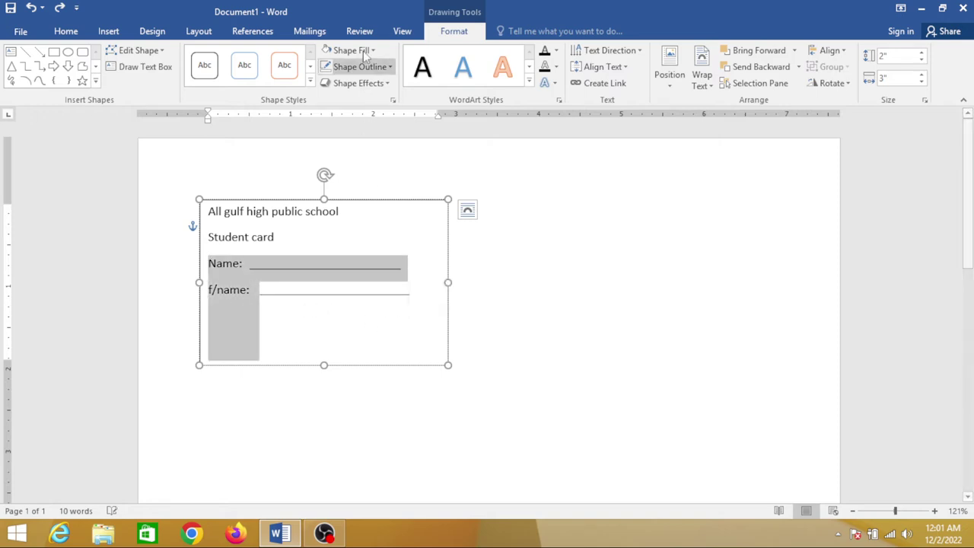
- Widen the line spacing of the selected Name and f/name lines
{"action": "left_click", "coordinate": [66, 30]}
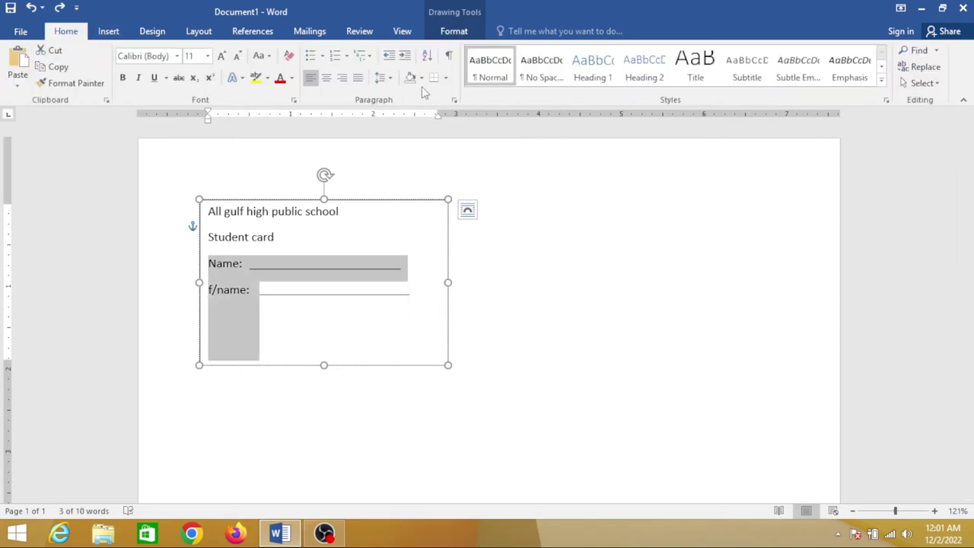
{"action": "left_click", "coordinate": [387, 78]}
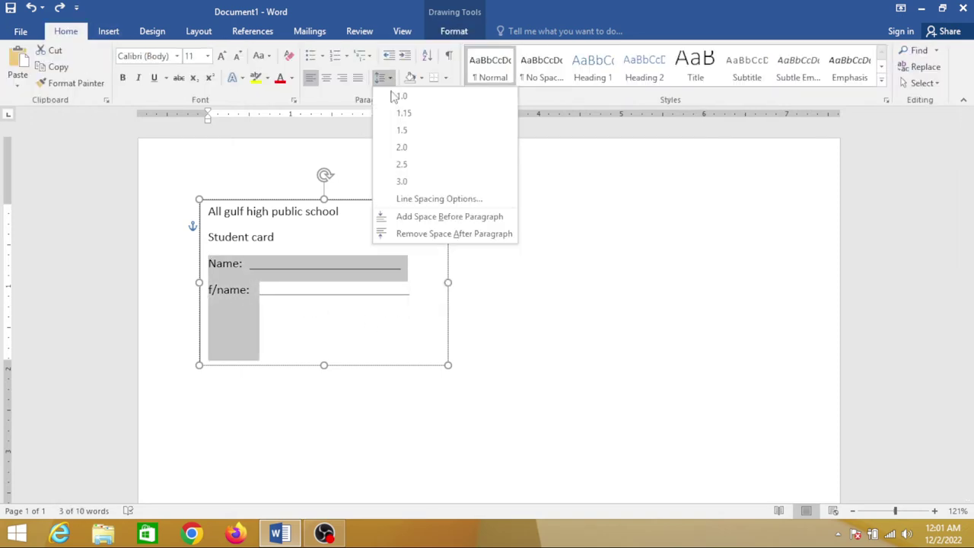
{"action": "left_click", "coordinate": [402, 164]}
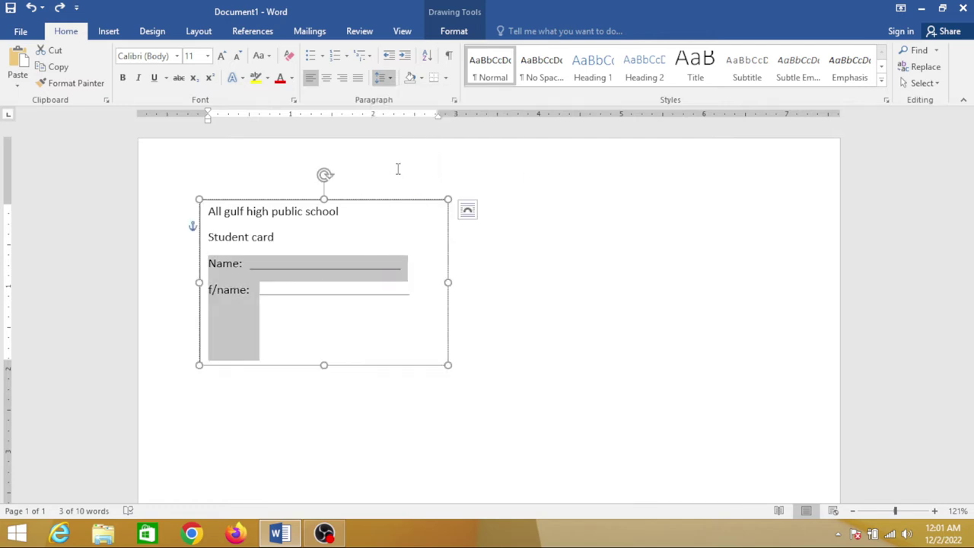
{"action": "left_click", "coordinate": [296, 299]}
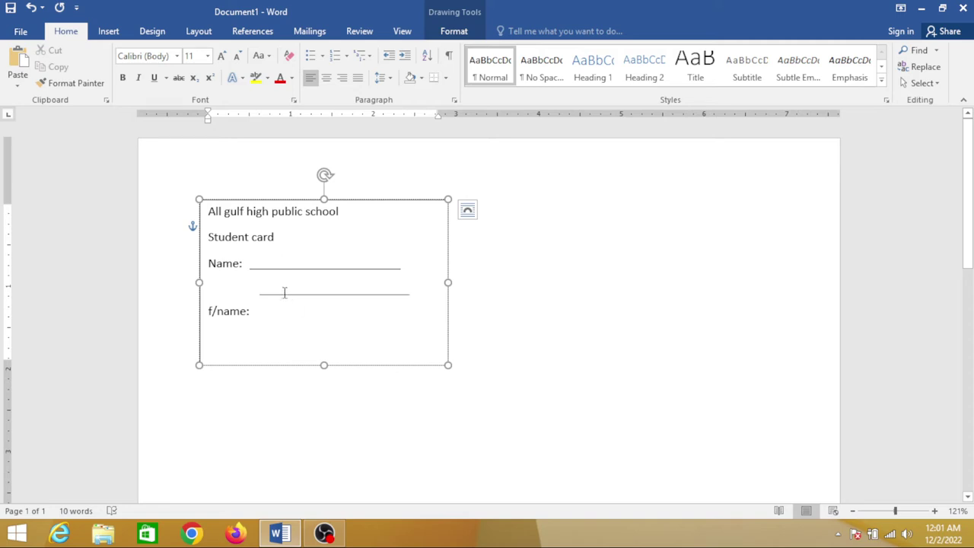
- Move the drawn line, test spacing above Name:, then delete the line after f/name:
{"action": "left_click_drag", "start_coordinate": [284, 295], "coordinate": [287, 311]}
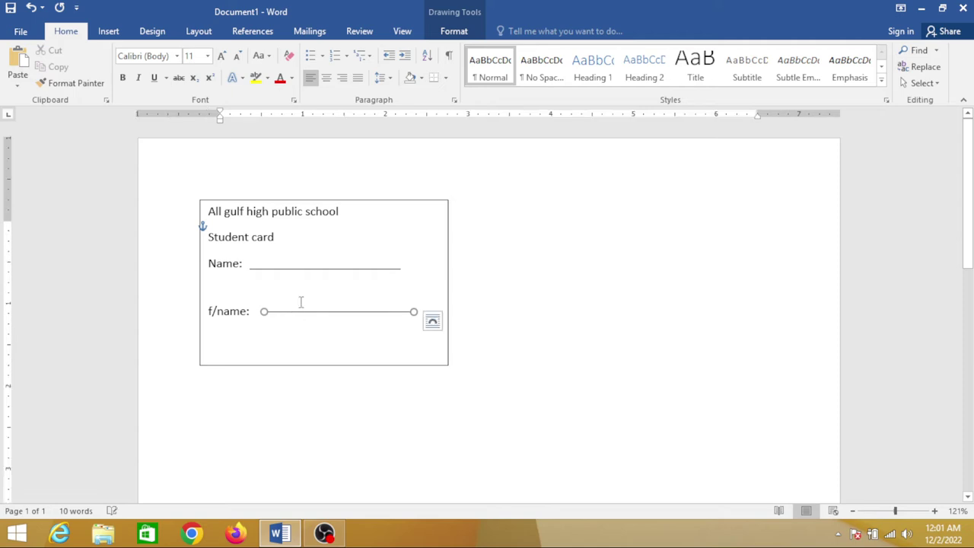
{"action": "left_click", "coordinate": [209, 263]}
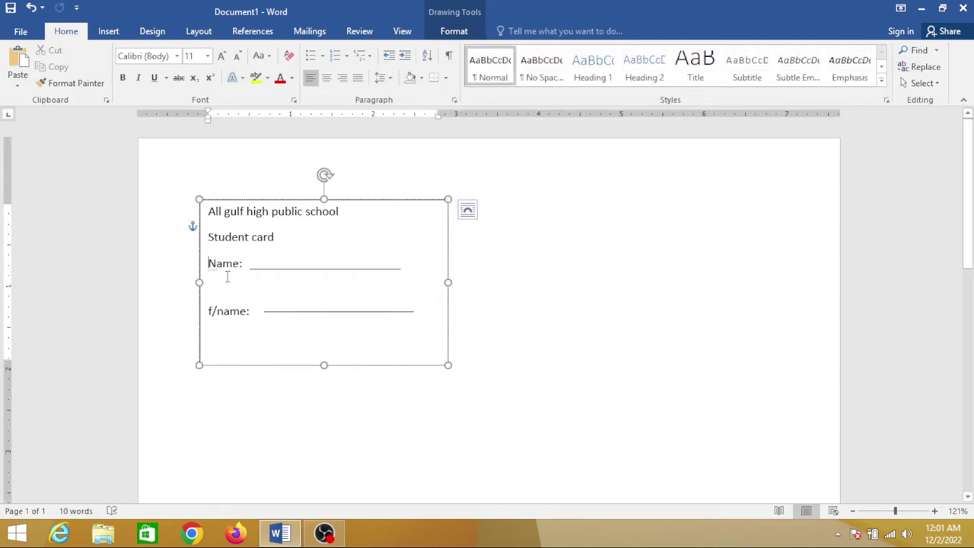
{"action": "key", "text": "Return"}
{"action": "key", "text": "Return"}
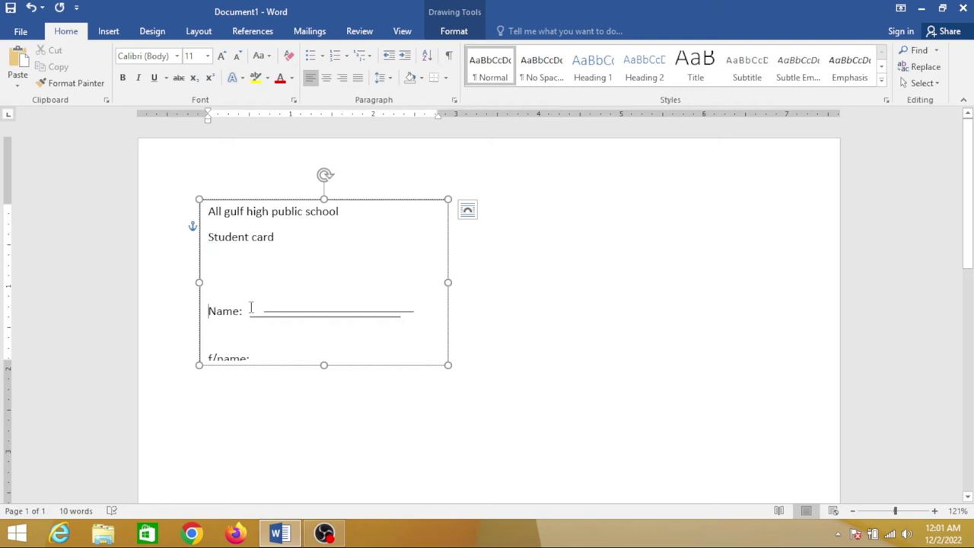
{"action": "key", "text": "BackSpace"}
{"action": "key", "text": "BackSpace"}
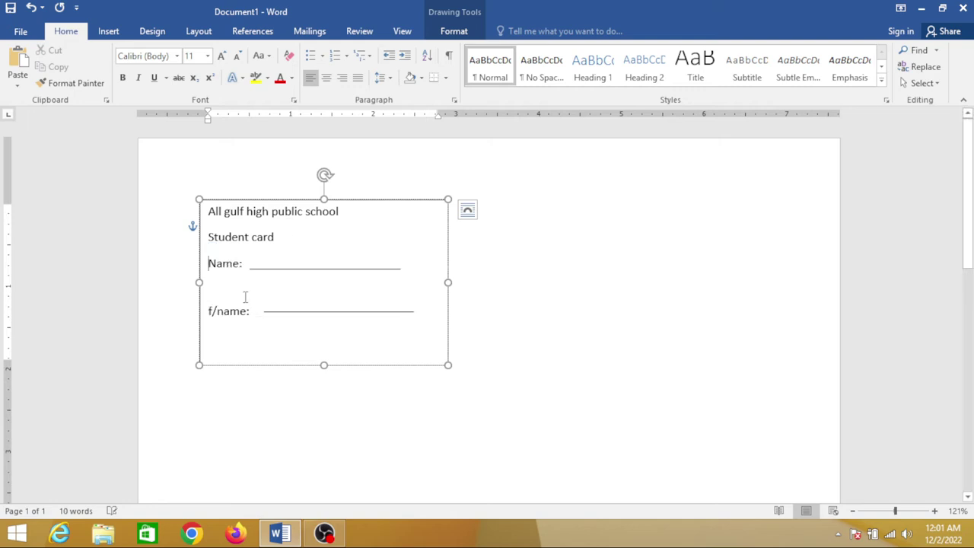
{"action": "left_click", "coordinate": [294, 312]}
{"action": "key", "text": "Delete"}
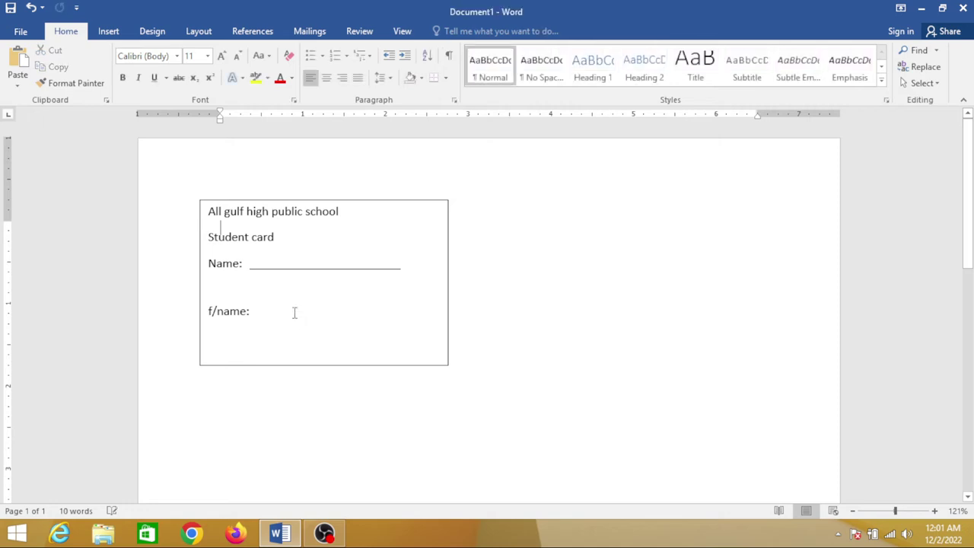
- Add an underscore line after f/name: and remove the extra space below Name:
{"action": "left_click", "coordinate": [267, 310]}
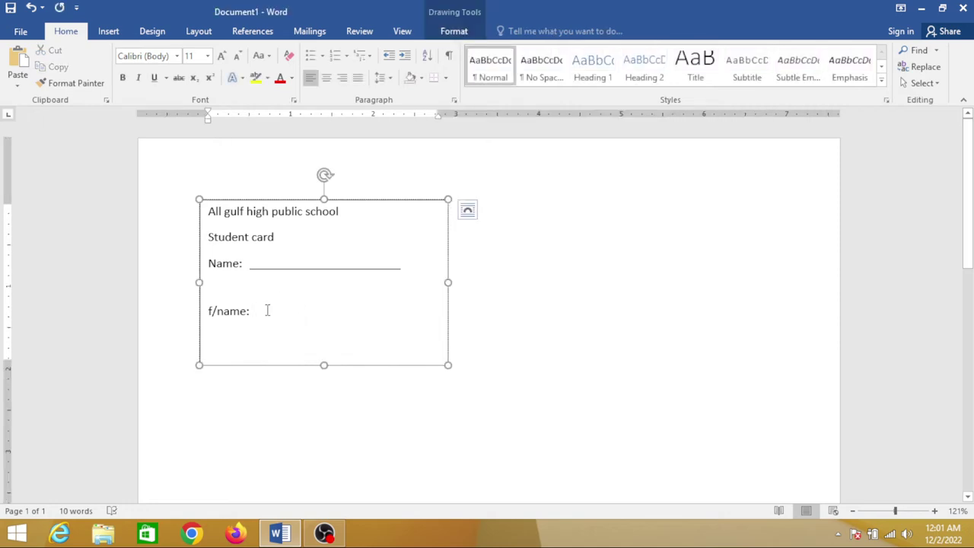
{"action": "type", "text": "_________"}
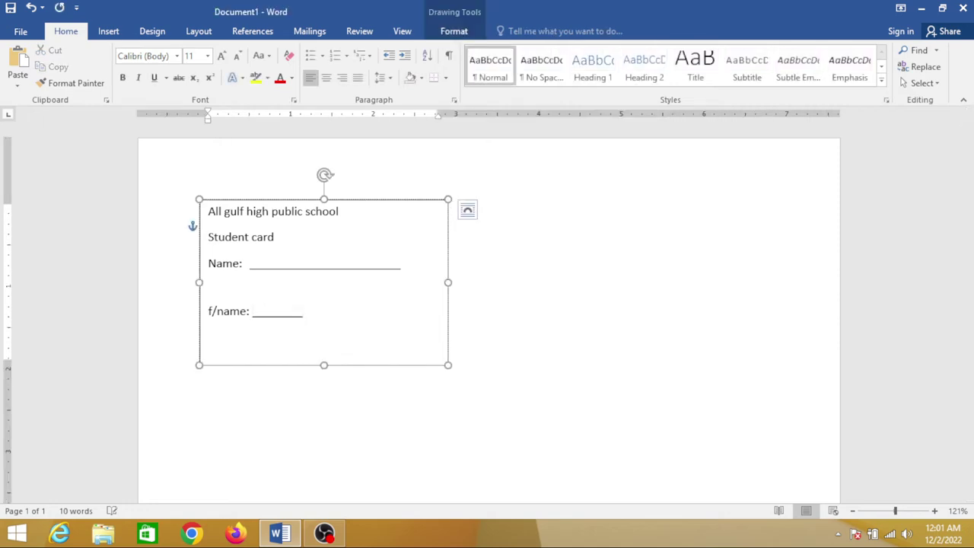
{"action": "type", "text": "_________________"}
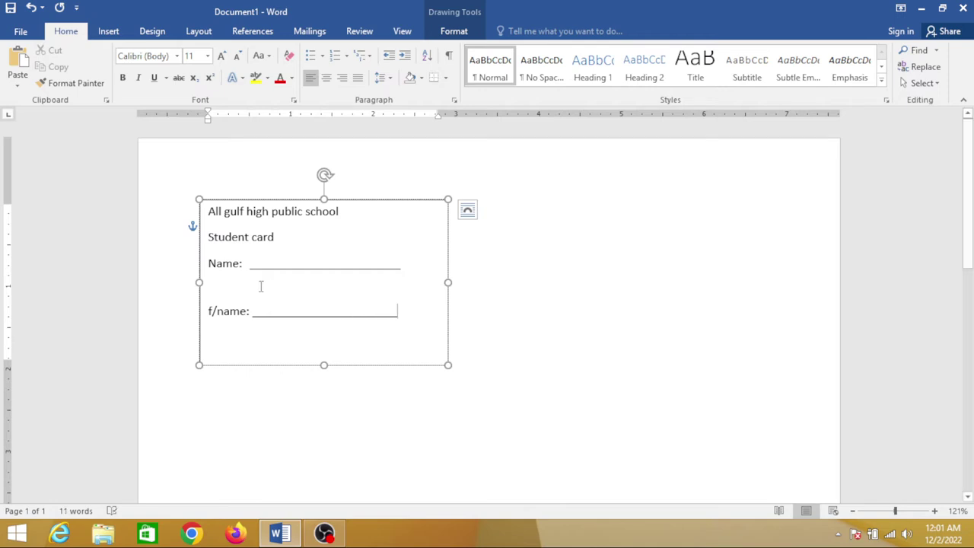
{"action": "left_click_drag", "start_coordinate": [203, 266], "coordinate": [227, 313]}
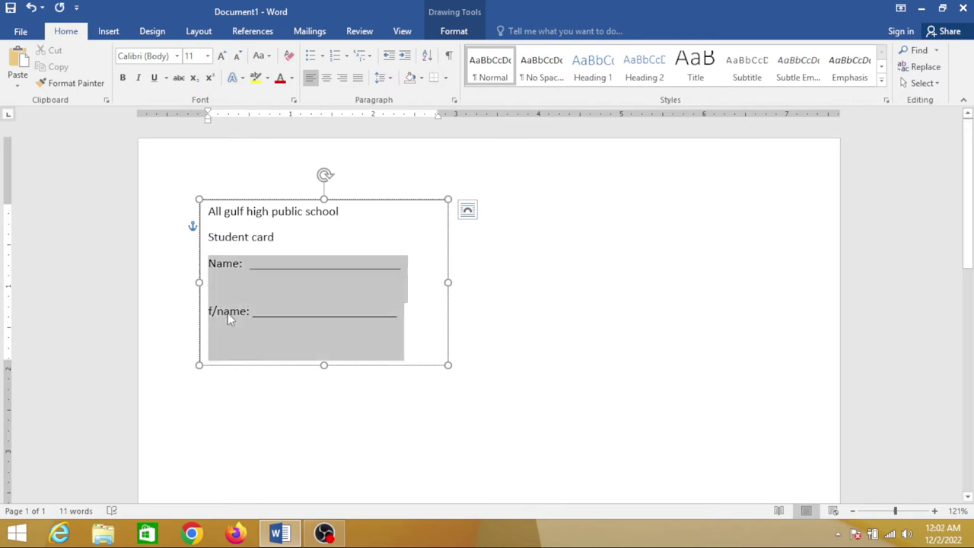
{"action": "left_click", "coordinate": [390, 80]}
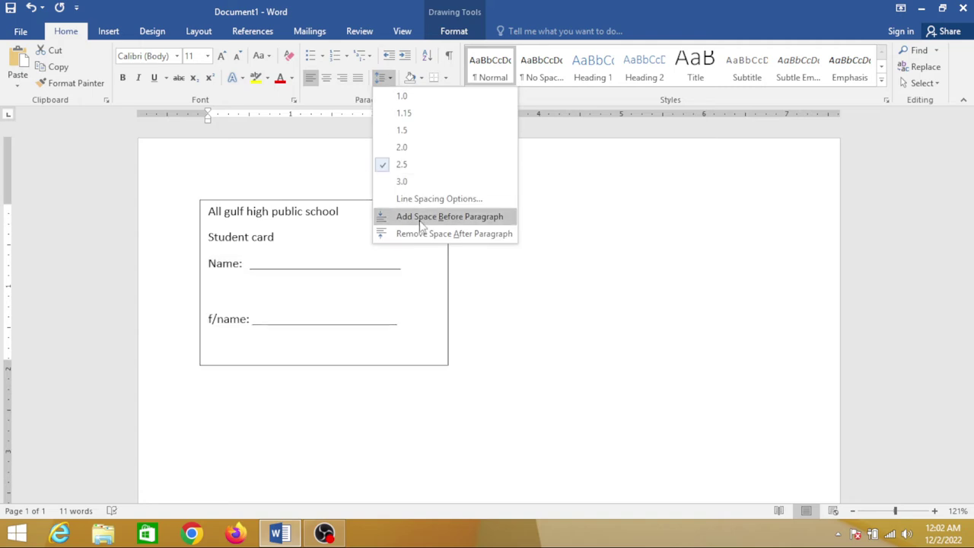
{"action": "left_click", "coordinate": [434, 234]}
{"action": "left_click", "coordinate": [399, 315]}
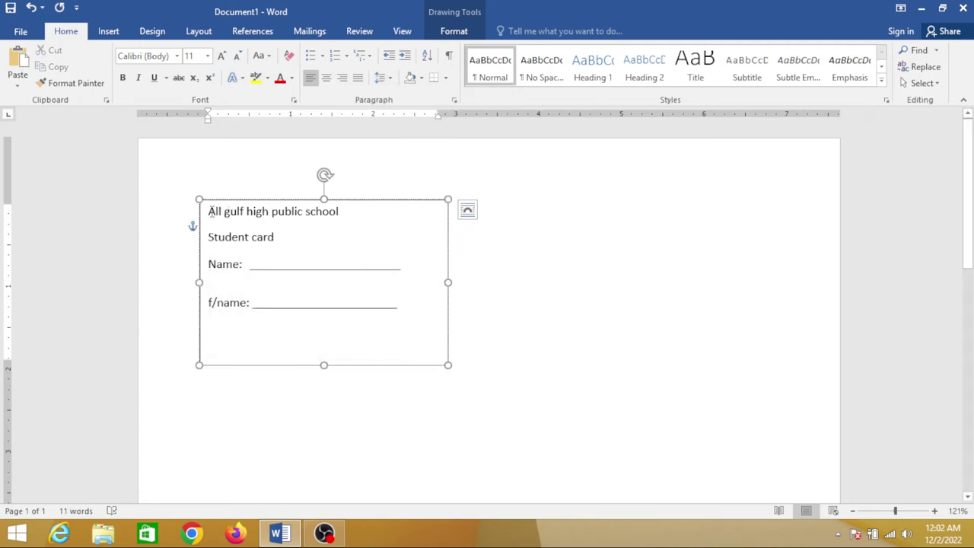
- Make the school name title centred, bold and in Engravers MT
{"action": "left_click_drag", "start_coordinate": [208, 213], "coordinate": [348, 218]}
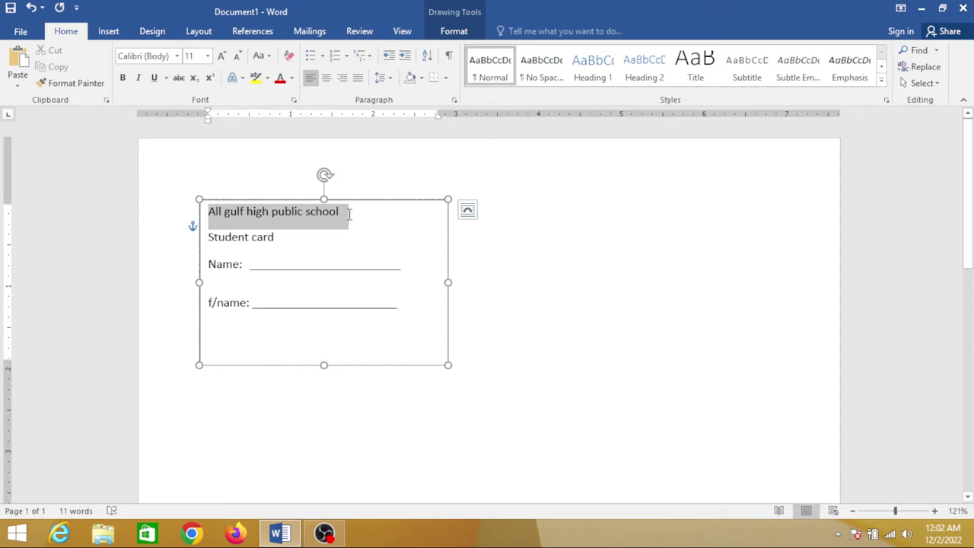
{"action": "left_click", "coordinate": [326, 78]}
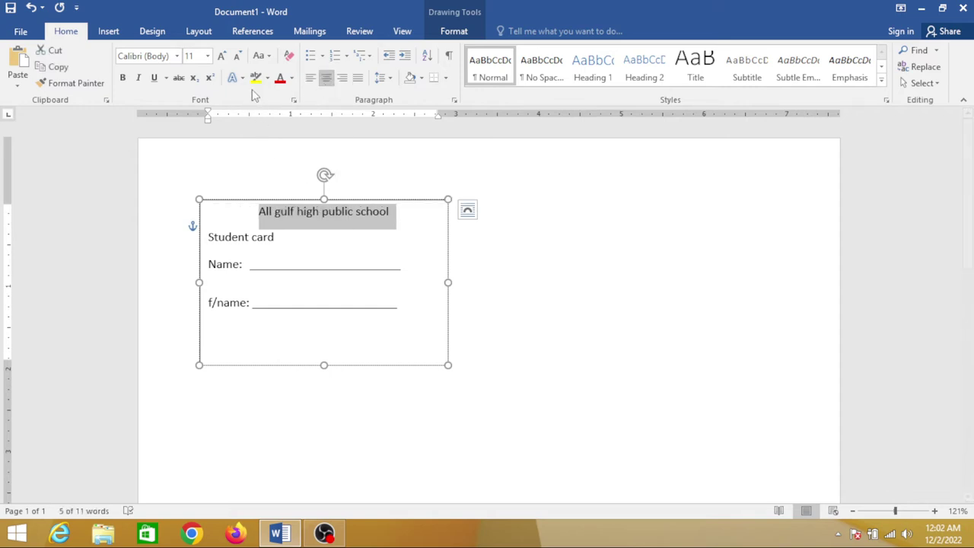
{"action": "left_click", "coordinate": [123, 78]}
{"action": "left_click", "coordinate": [177, 56]}
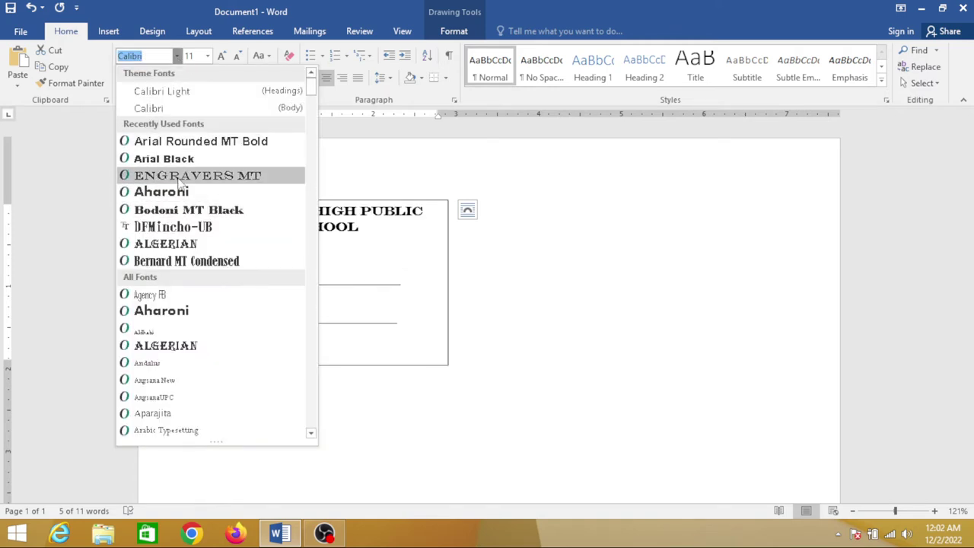
{"action": "left_click", "coordinate": [218, 176]}
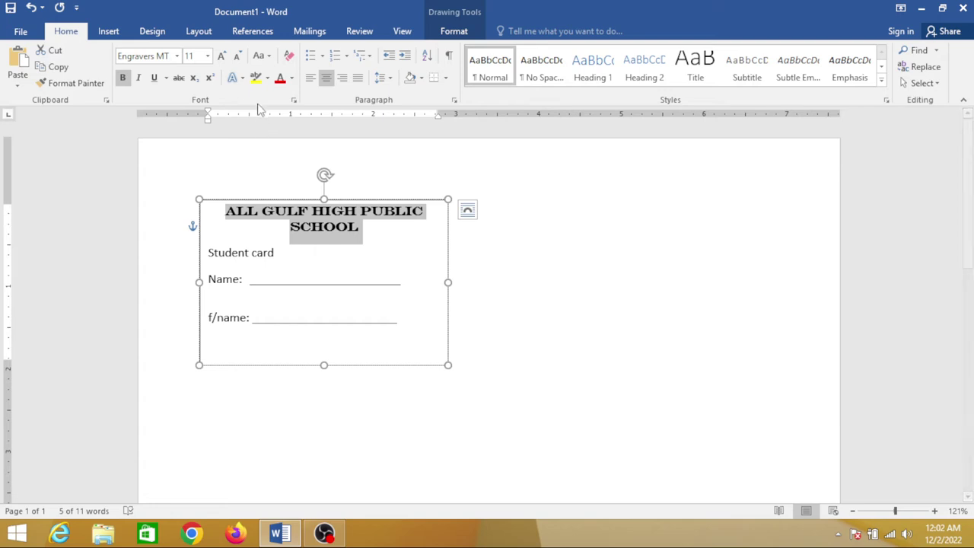
{"action": "triple_click", "coordinate": [235, 252]}
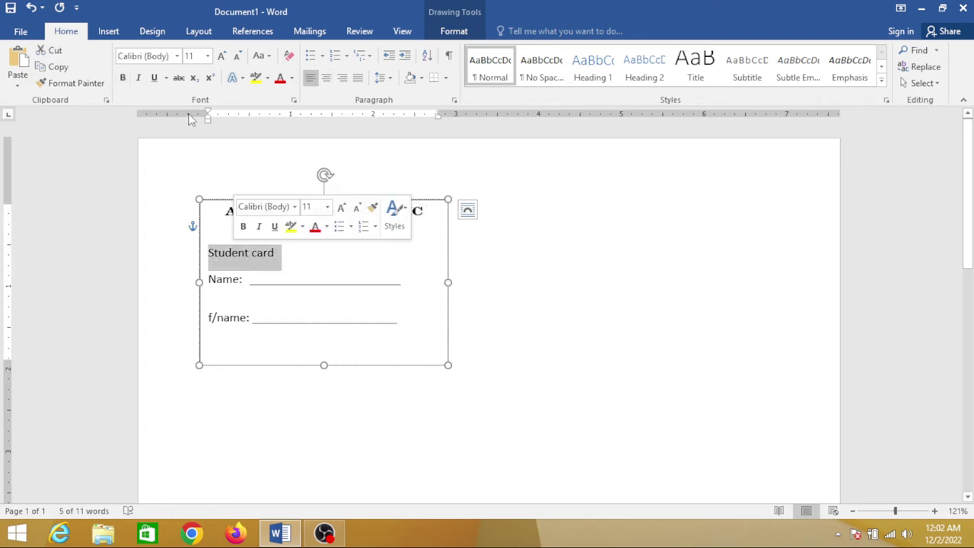
- Centre and bold 'Student card', set it in DFMincho-UB and enlarge it to 14 pt
{"action": "left_click", "coordinate": [325, 79]}
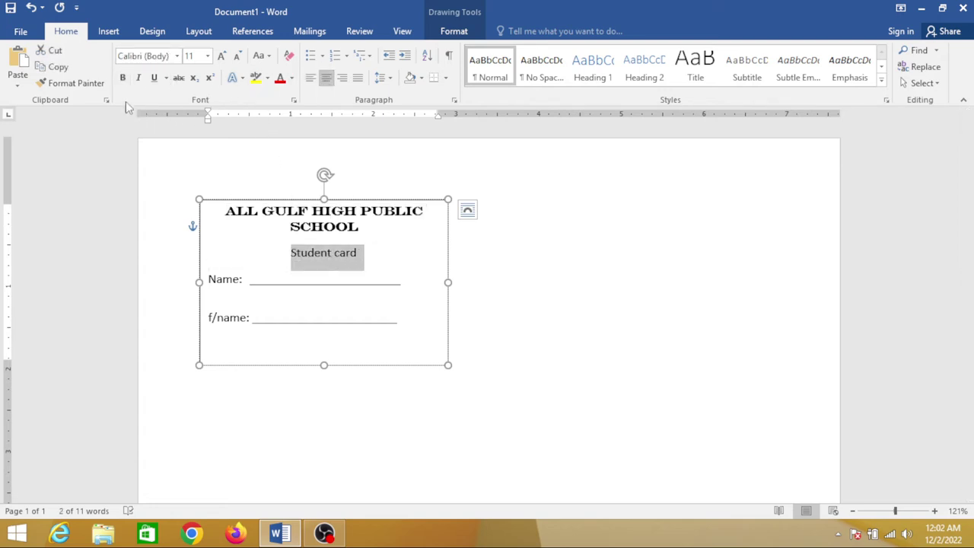
{"action": "left_click", "coordinate": [122, 78]}
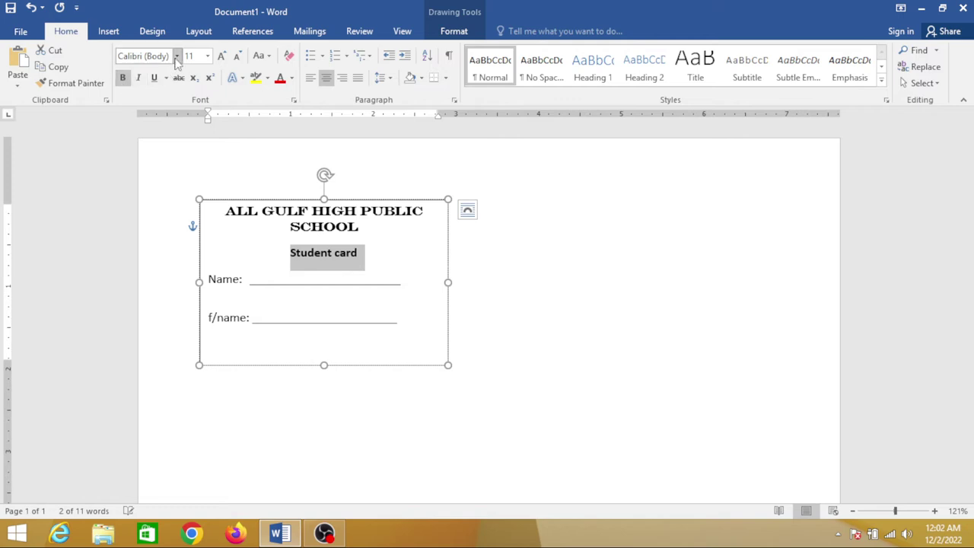
{"action": "left_click", "coordinate": [177, 56]}
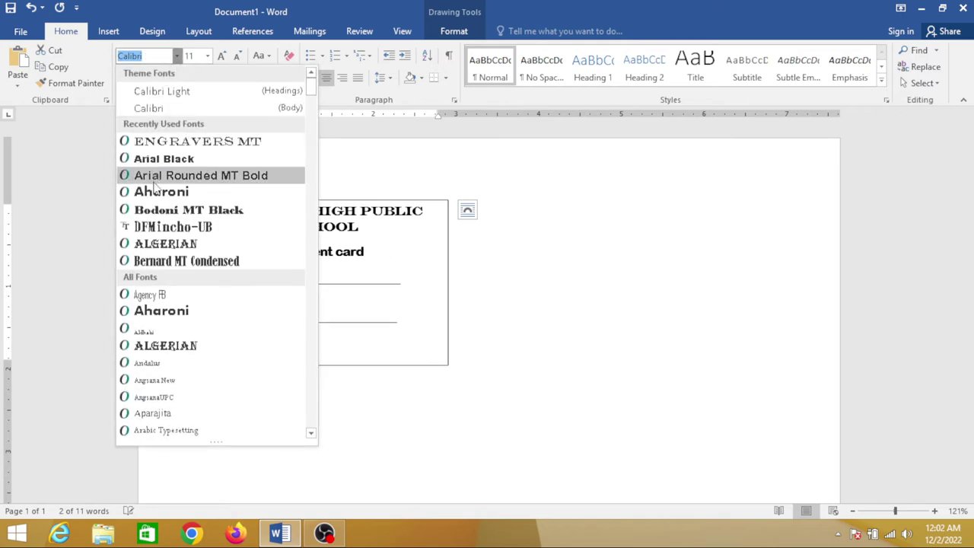
{"action": "left_click", "coordinate": [173, 227]}
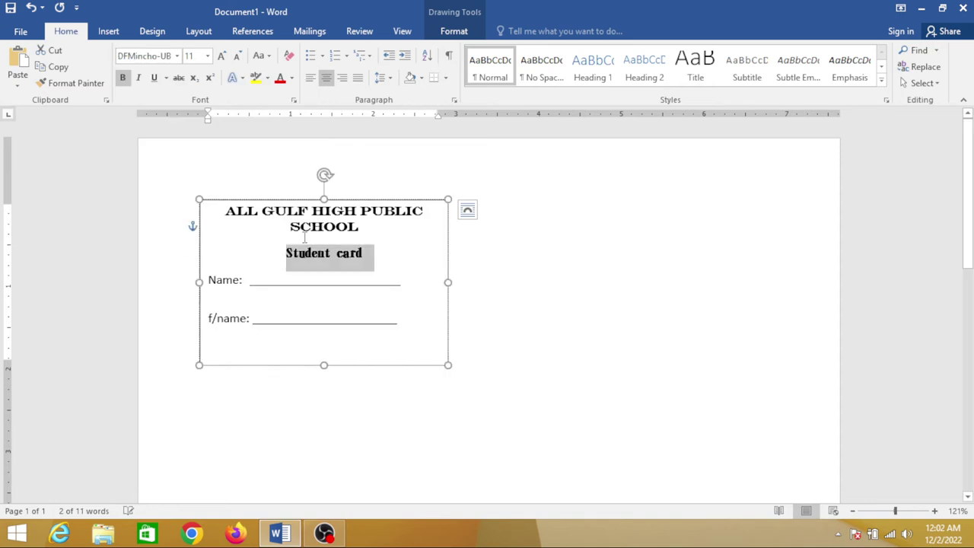
{"action": "left_click", "coordinate": [222, 57]}
{"action": "left_click", "coordinate": [221, 57]}
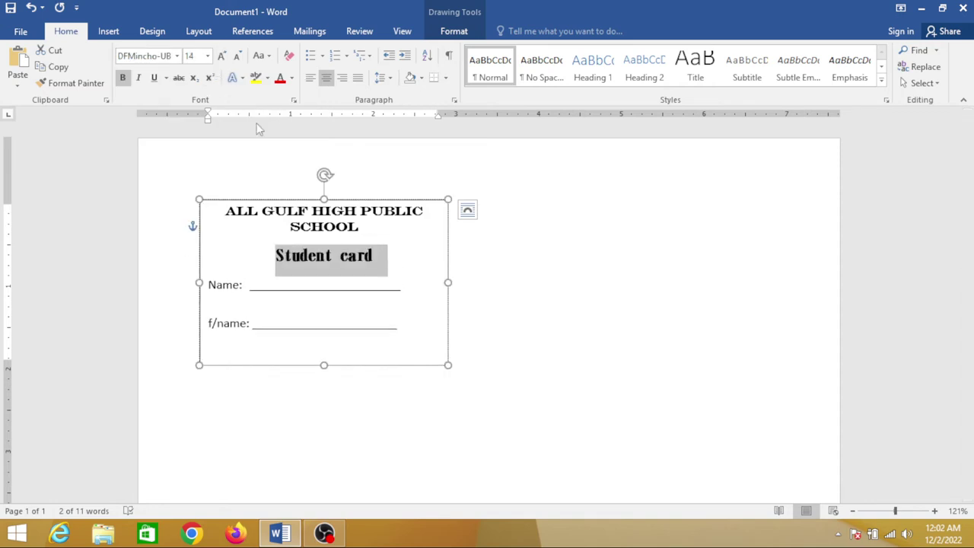
{"action": "left_click", "coordinate": [267, 78]}
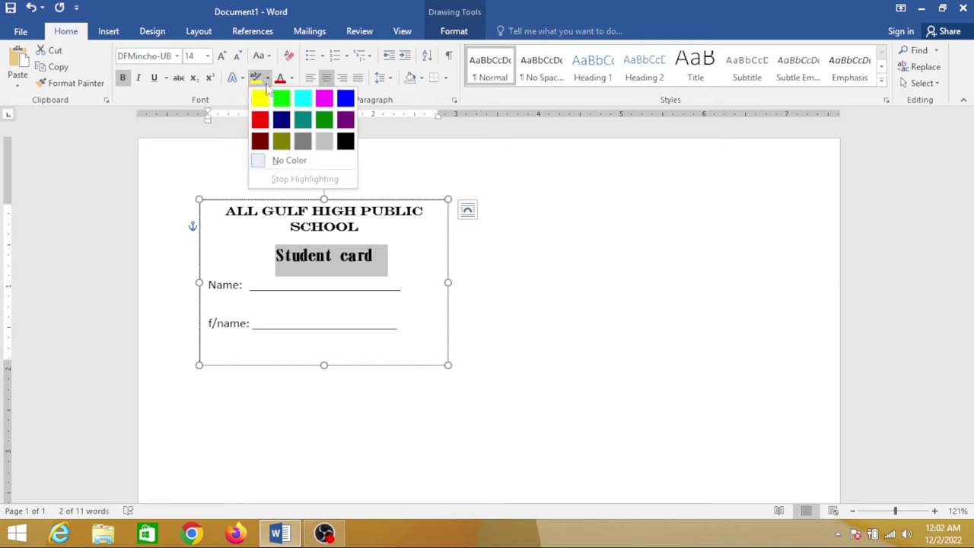
{"action": "key", "text": "Escape"}
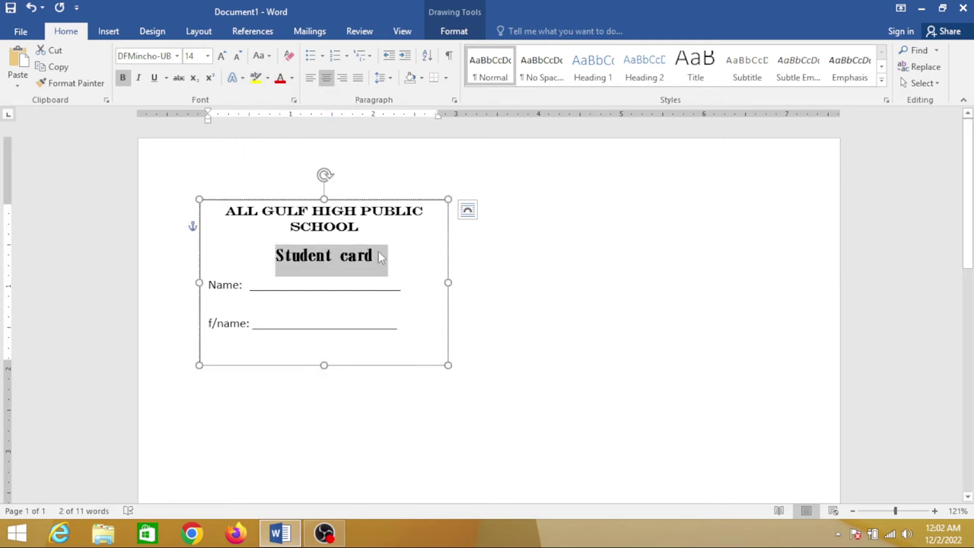
{"action": "left_click", "coordinate": [417, 281]}
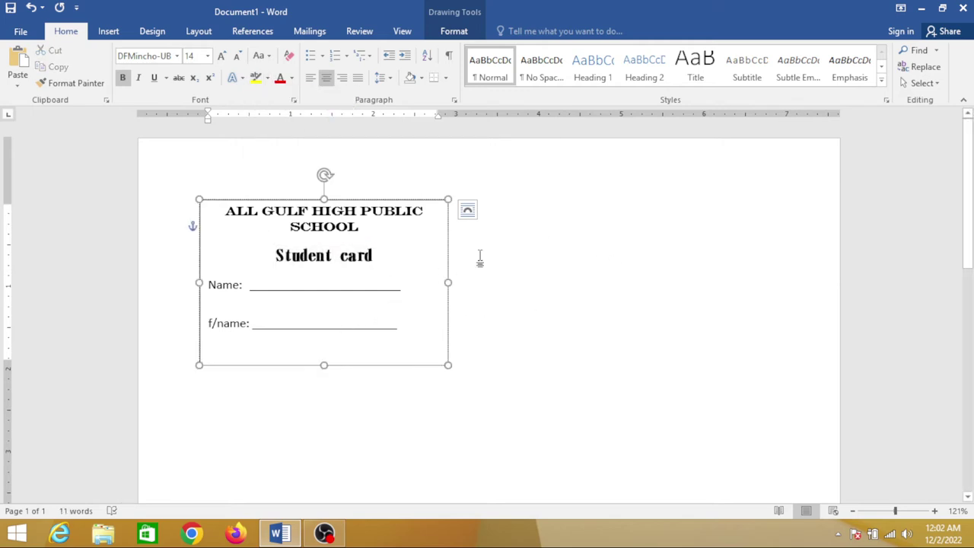
- Fill the first card box with light grey
{"action": "left_click", "coordinate": [455, 31]}
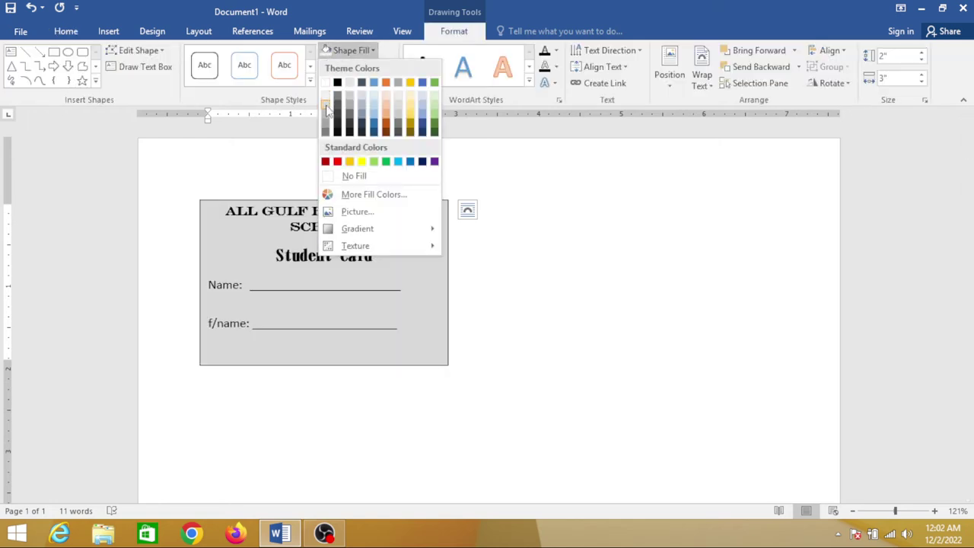
{"action": "left_click", "coordinate": [328, 109]}
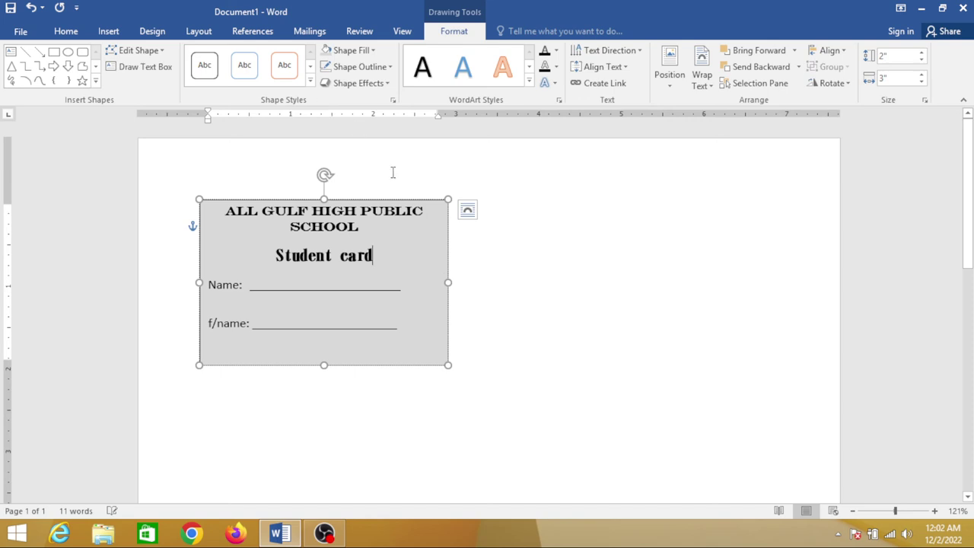
{"action": "left_click", "coordinate": [537, 264]}
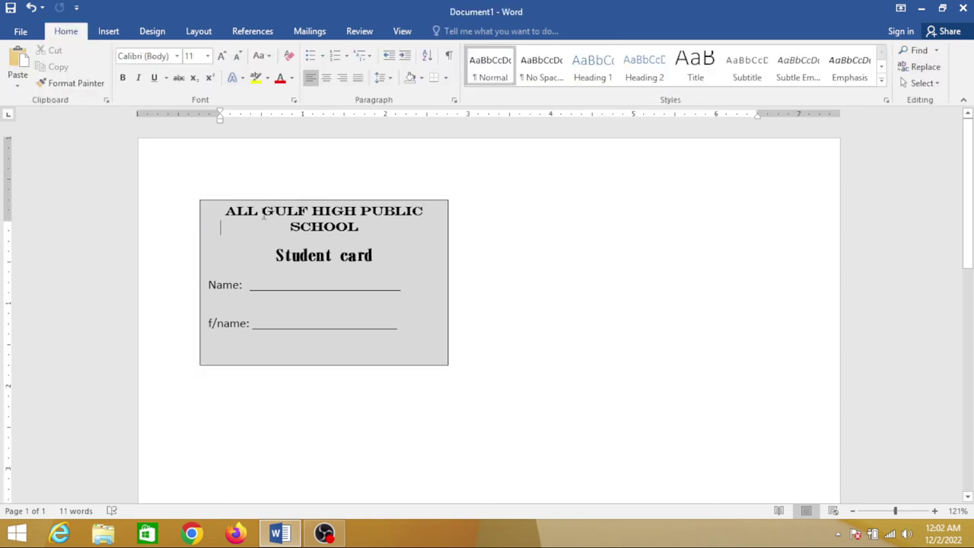
- Draw a second text box right of the grey card, sized 2" high by 3" wide
{"action": "left_click", "coordinate": [107, 31]}
{"action": "left_click", "coordinate": [196, 72]}
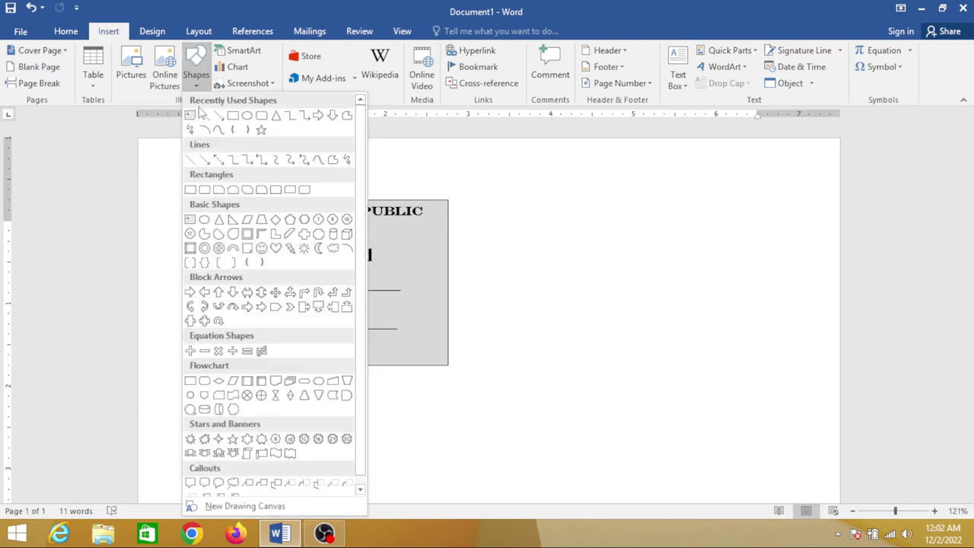
{"action": "left_click", "coordinate": [191, 115]}
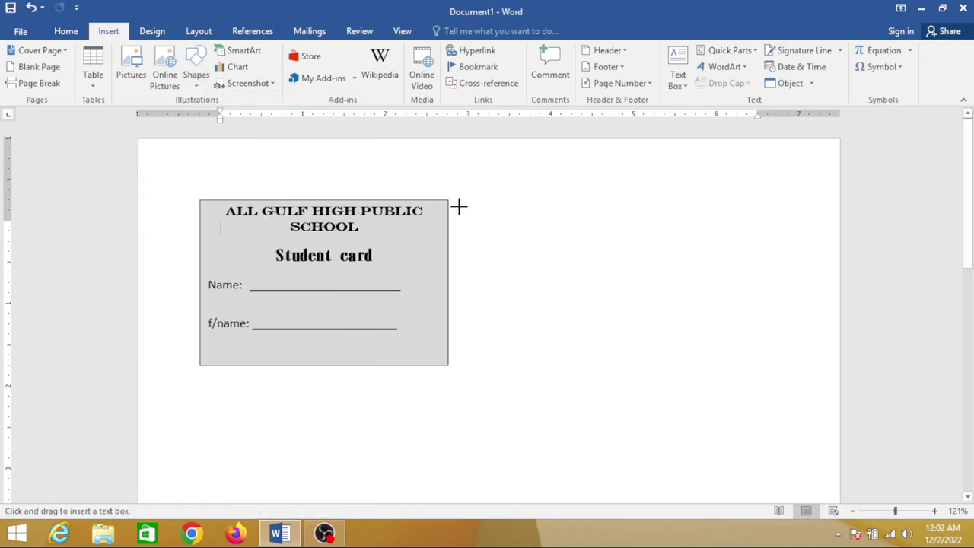
{"action": "mouse_move", "coordinate": [460, 200]}
{"action": "left_mouse_down"}
{"action": "mouse_move", "coordinate": [699, 362]}
{"action": "mouse_move", "coordinate": [732, 370]}
{"action": "left_mouse_up"}
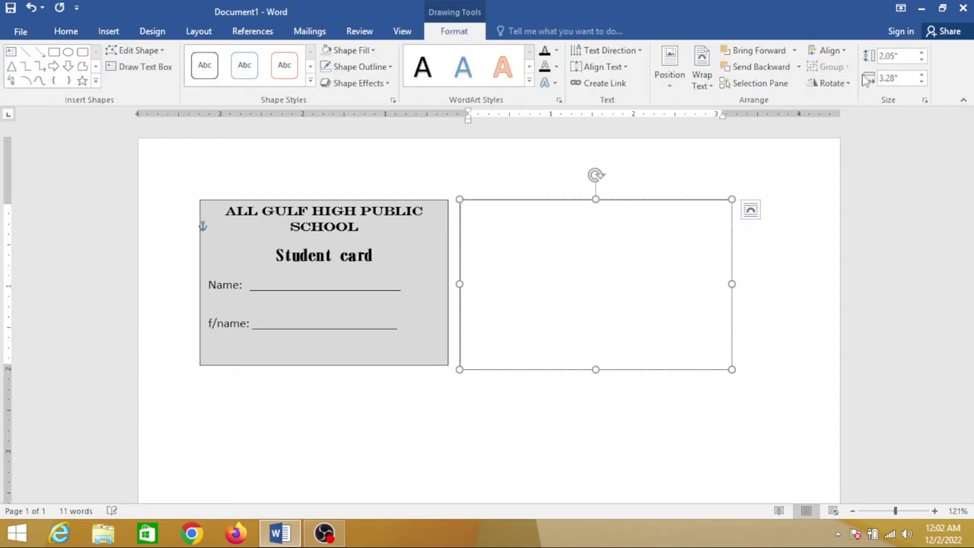
{"action": "left_click", "coordinate": [899, 55]}
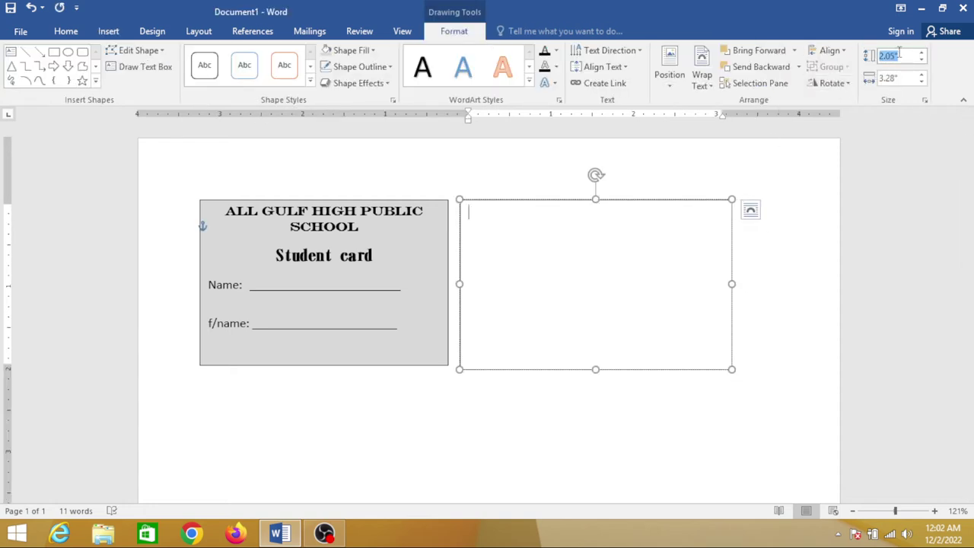
{"action": "type", "text": "2"}
{"action": "left_click", "coordinate": [900, 79]}
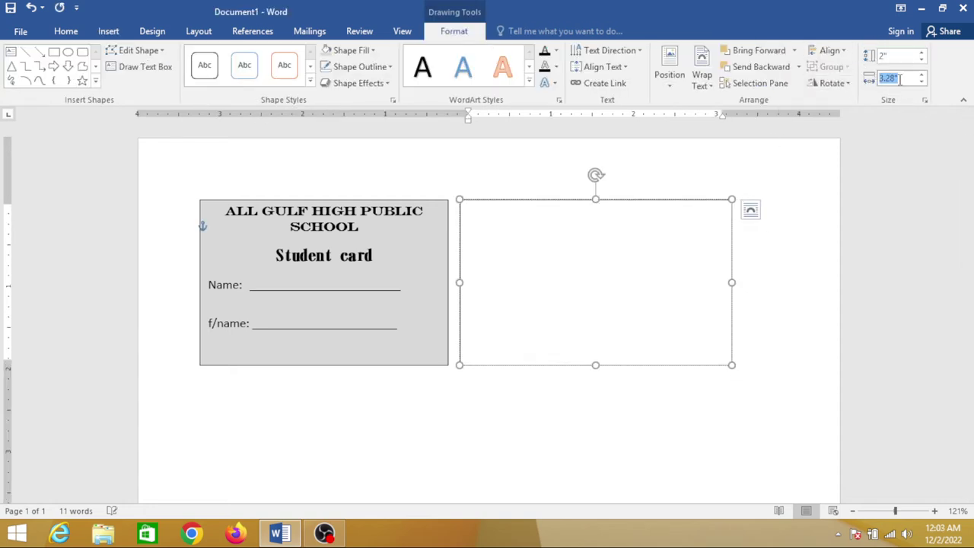
{"action": "type", "text": "3"}
{"action": "key", "text": "Return"}
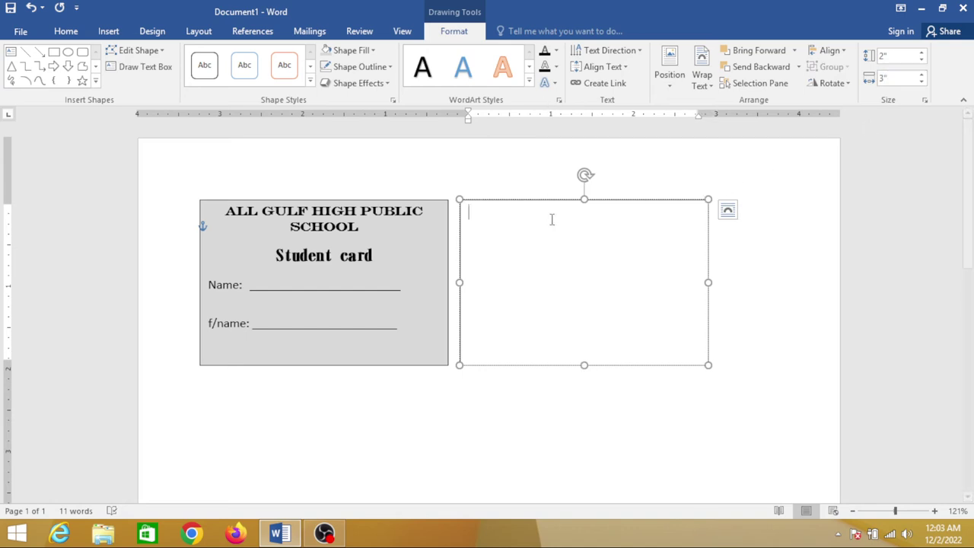
- Type the Date of birth, Class no, Mobile no and Address labels, each with an underscore line
{"action": "type", "text": "da"}
{"action": "type", "text": " of birth:"}
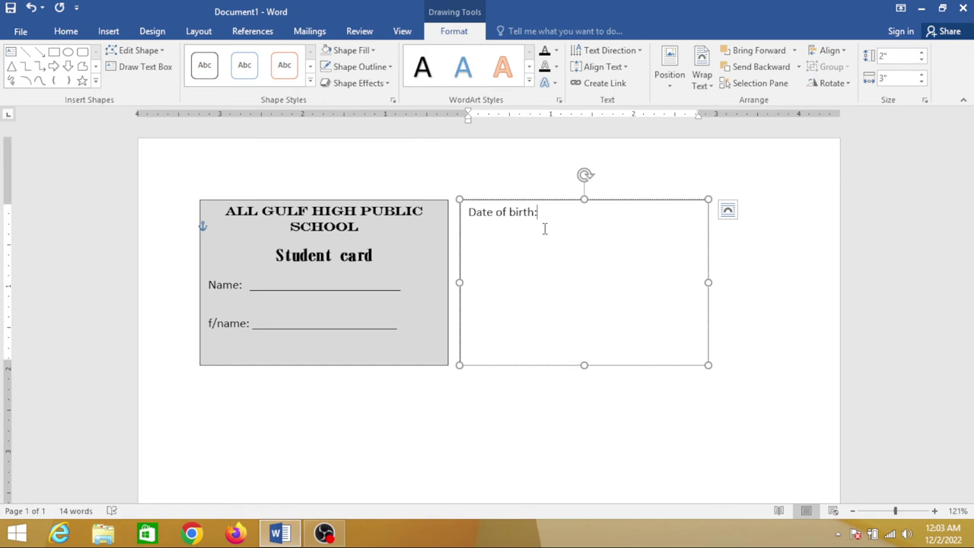
{"action": "key", "text": "Tab"}
{"action": "type", "text": "________________"}
{"action": "type", "text": "_"}
{"action": "key", "text": "Return"}
{"action": "type", "text": "ss"}
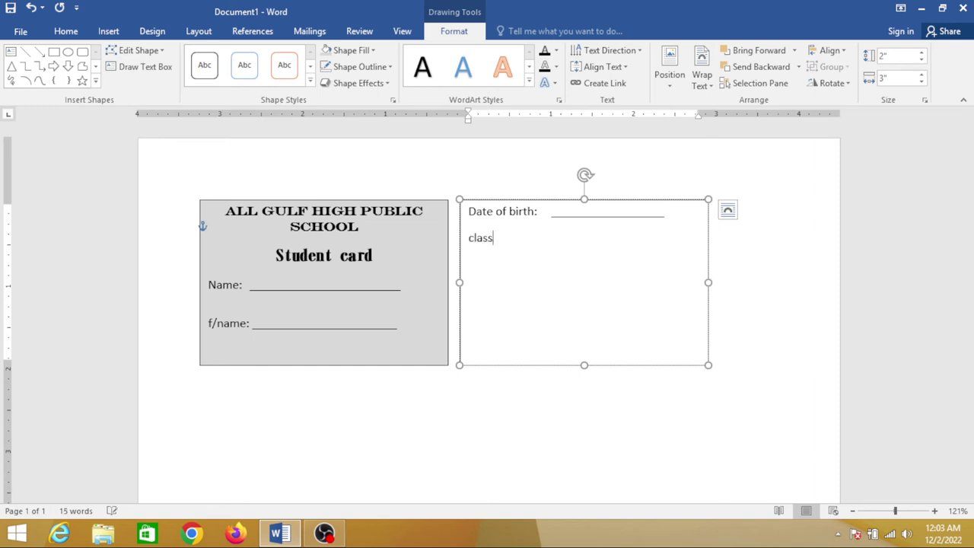
{"action": "type", "text": " no: "}
{"action": "type", "text": "__________________"}
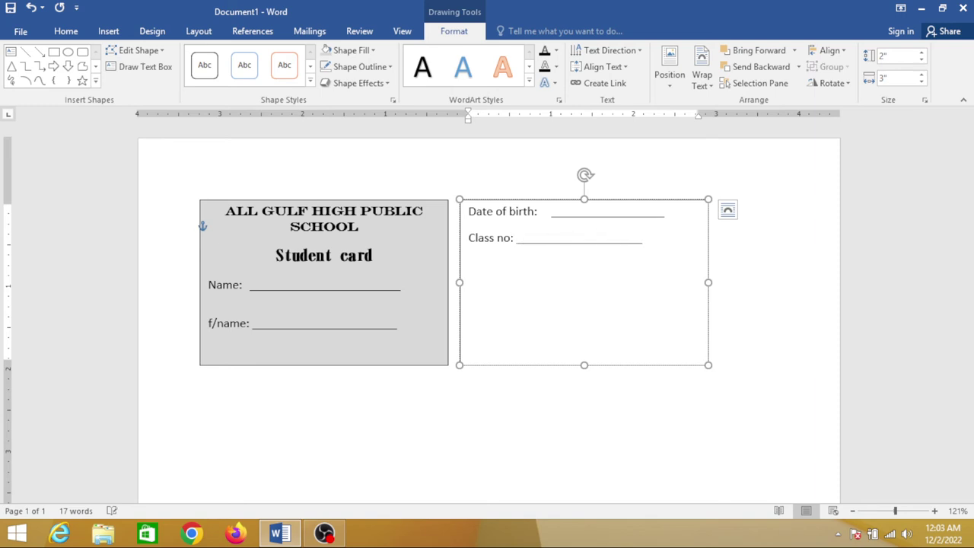
{"action": "key", "text": "Return"}
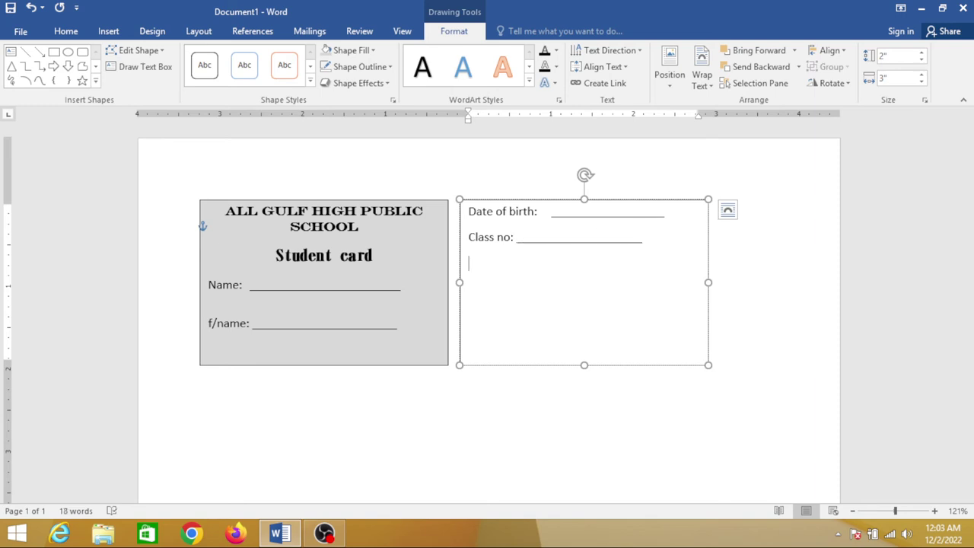
{"action": "type", "text": "mobile"}
{"action": "type", "text": " no"}
{"action": "type", "text": ": __________________"}
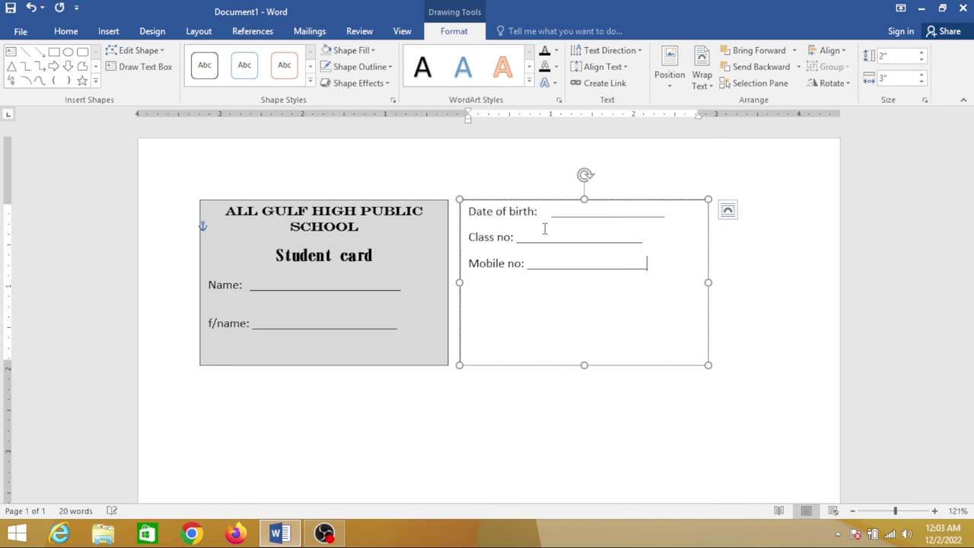
{"action": "type", "text": "ad"}
{"action": "type", "text": "ess"}
{"action": "type", "text": " :"}
{"action": "type", "text": " ______________________"}
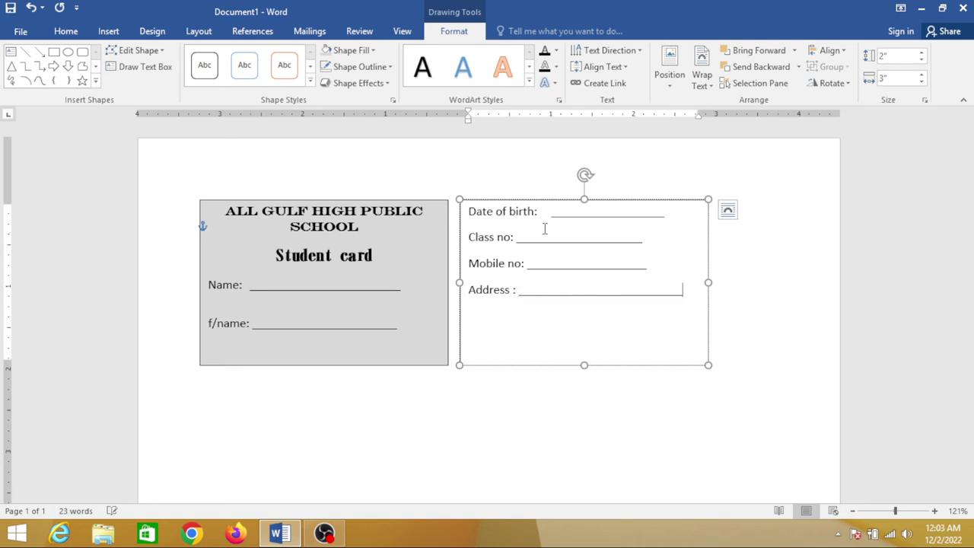
{"action": "key", "text": "Return"}
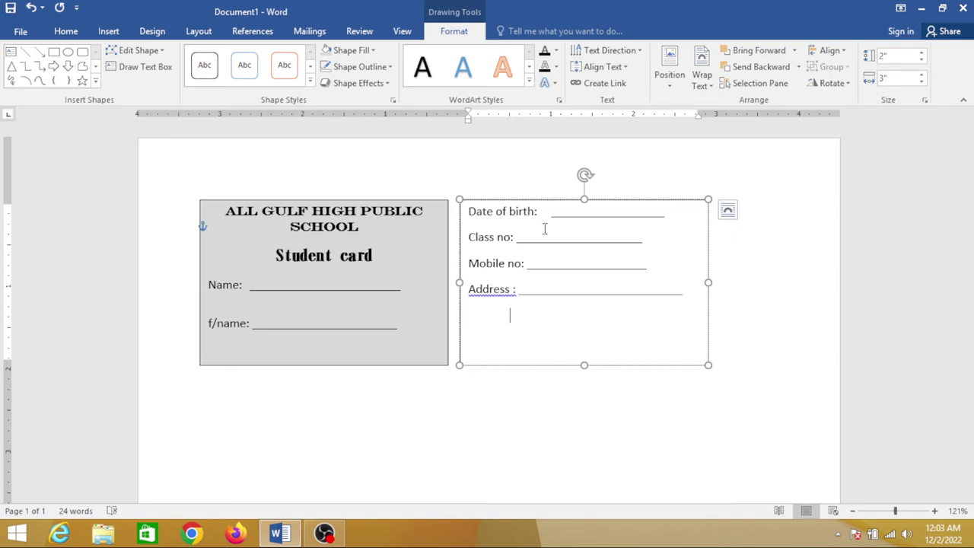
{"action": "type", "text": "____________________"}
{"action": "type", "text": "______"}
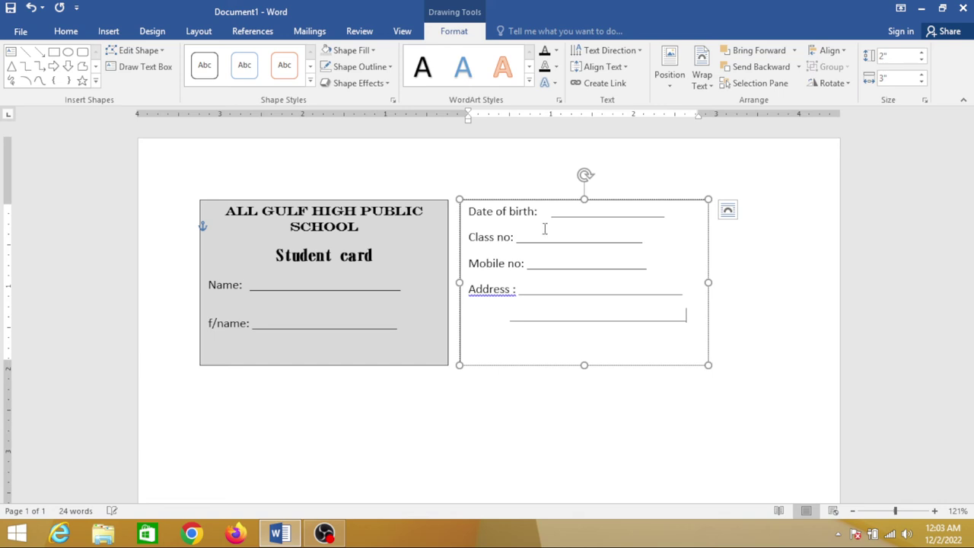
- Lengthen the Mobile no and Class no underlines with extra underscores
{"action": "left_click", "coordinate": [649, 265]}
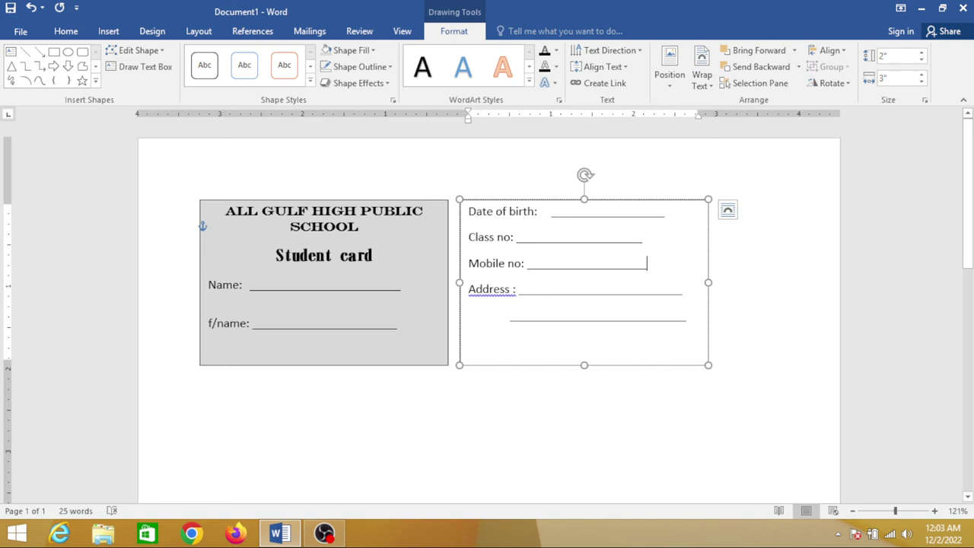
{"action": "type", "text": "____"}
{"action": "left_click", "coordinate": [646, 237]}
{"action": "type", "text": "____"}
{"action": "type", "text": "____"}
- Fill the back card box with the same light gray as the front box
{"action": "left_click", "coordinate": [374, 50]}
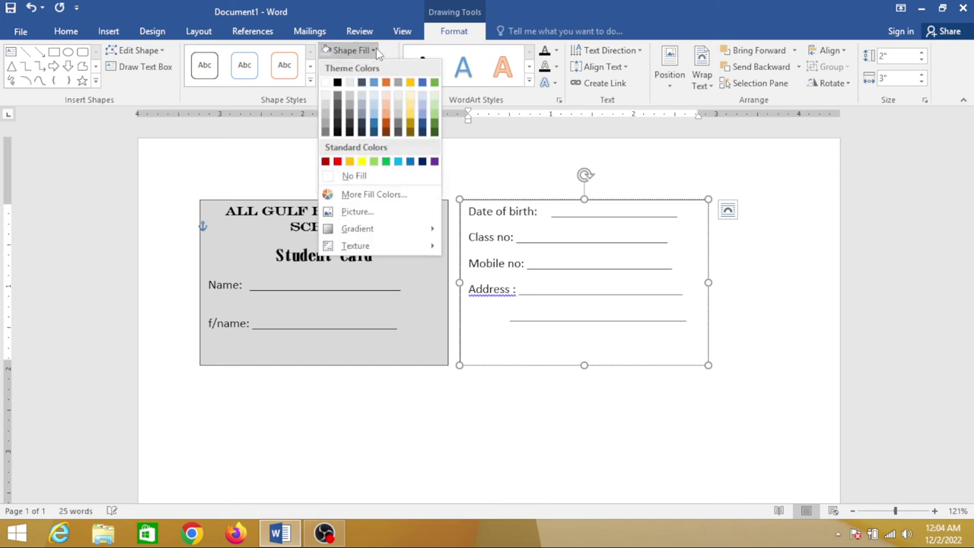
{"action": "left_click", "coordinate": [330, 105]}
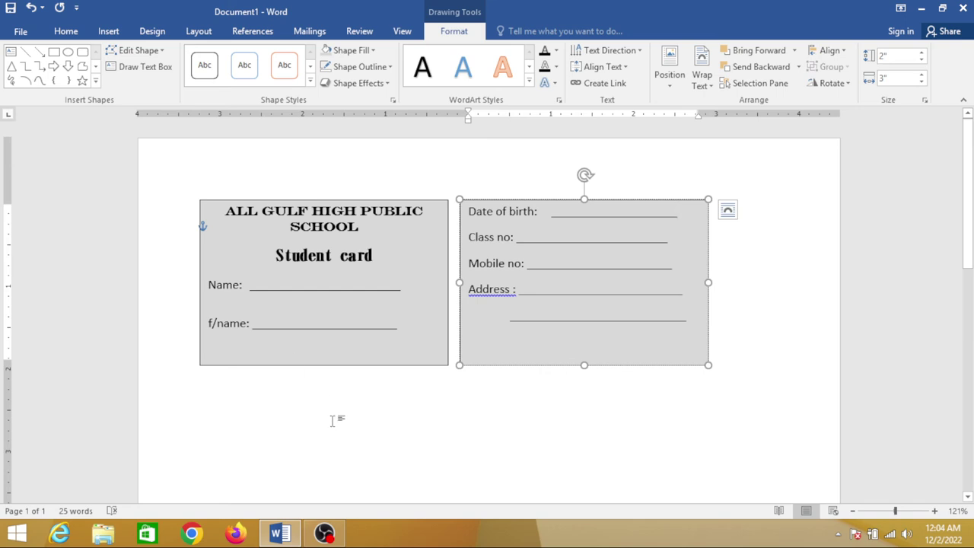
{"action": "left_click", "coordinate": [381, 372]}
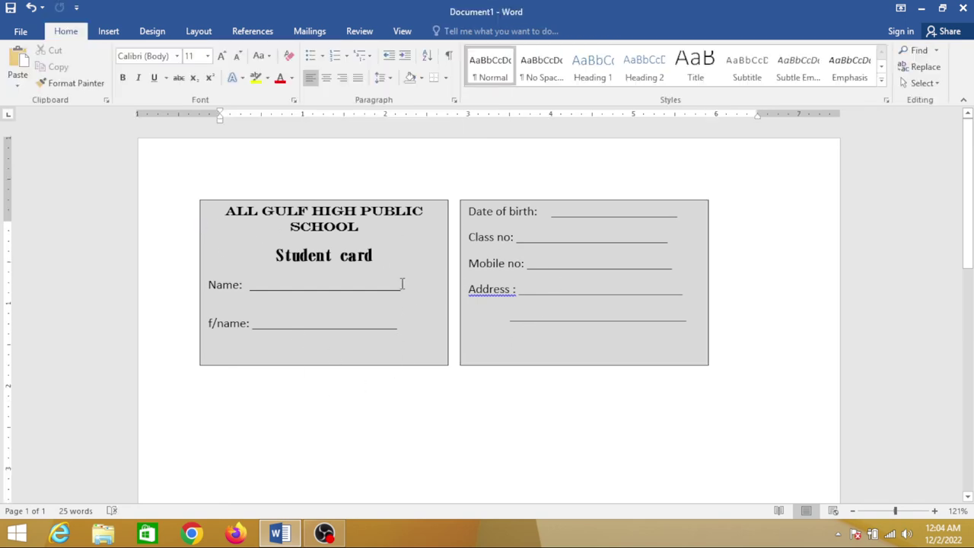
- Duplicate the front and back card boxes and place the copy below the originals
{"action": "left_click", "coordinate": [221, 205]}
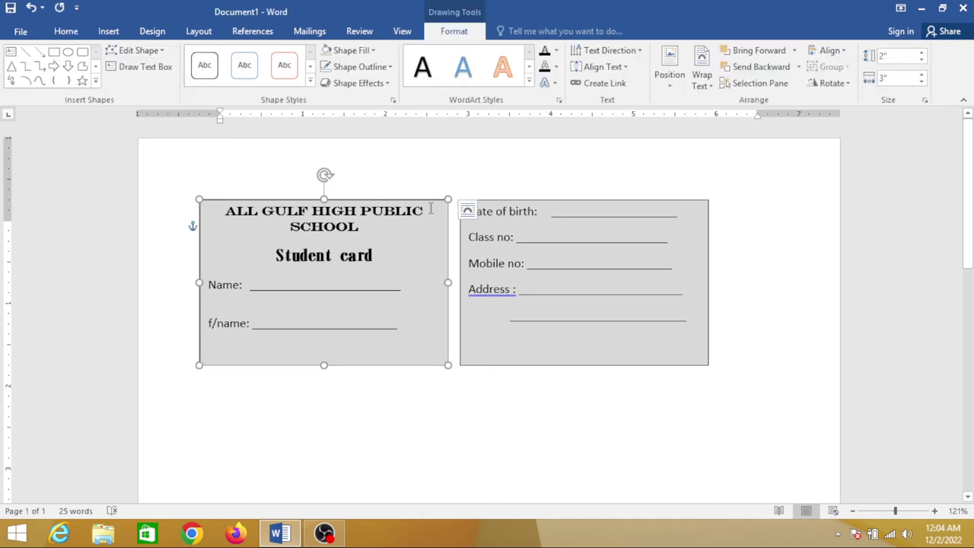
{"action": "left_click", "coordinate": [506, 204], "text": "shift"}
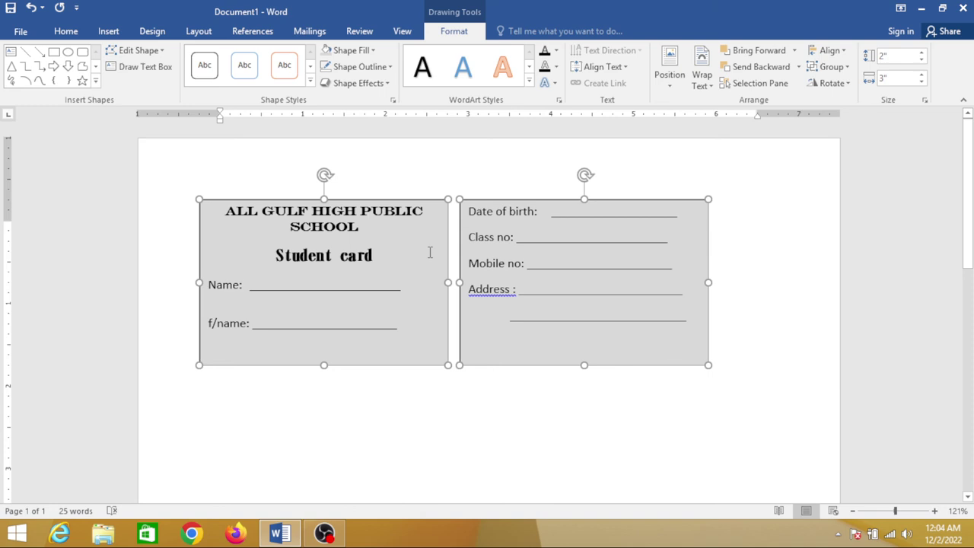
{"action": "key", "text": "ctrl+c"}
{"action": "key", "text": "ctrl+v"}
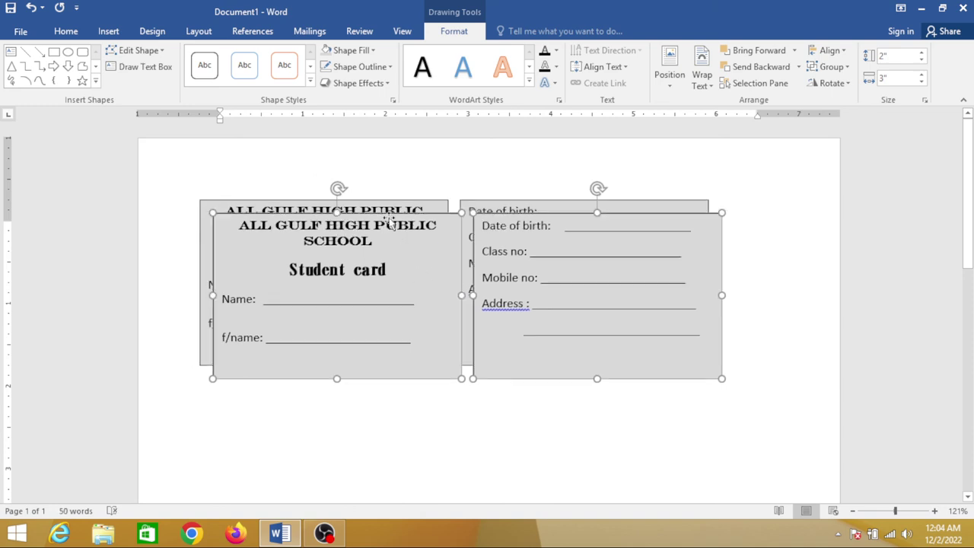
{"action": "left_click_drag", "start_coordinate": [392, 222], "coordinate": [376, 383]}
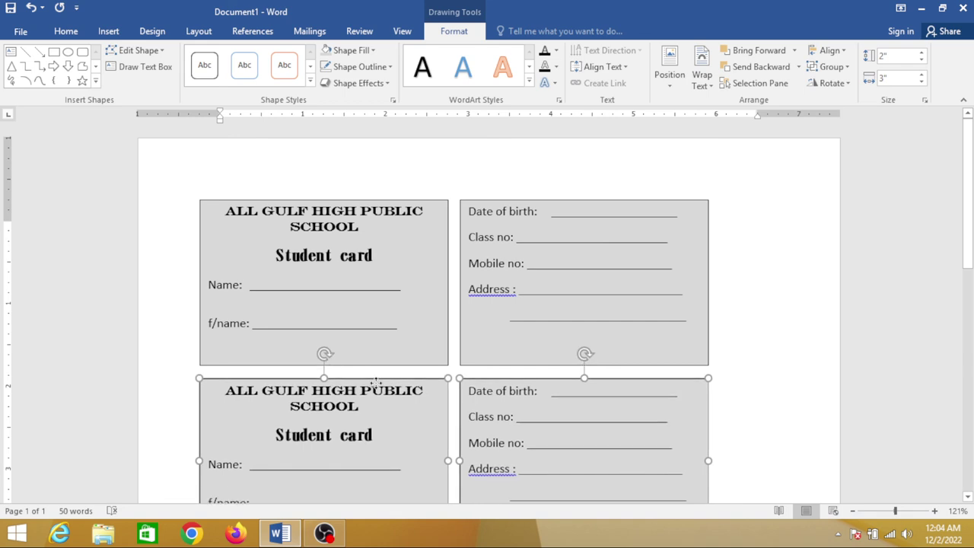
- Paste a third card pair and position it directly below the second pair
{"action": "scroll", "coordinate": [376, 383], "scroll_direction": "down", "scroll_amount": 4}
{"action": "scroll", "coordinate": [398, 385], "scroll_direction": "down", "scroll_amount": 1}
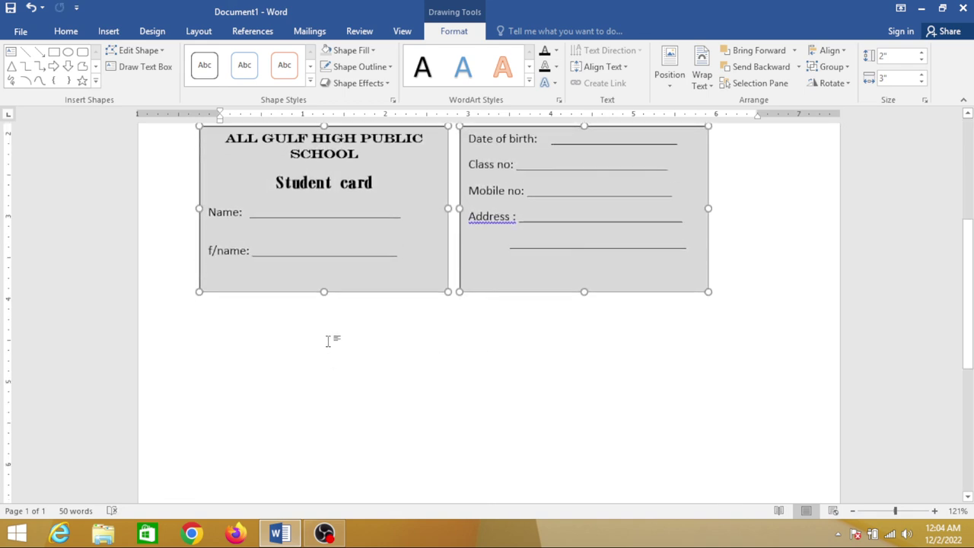
{"action": "key", "text": "ctrl+v"}
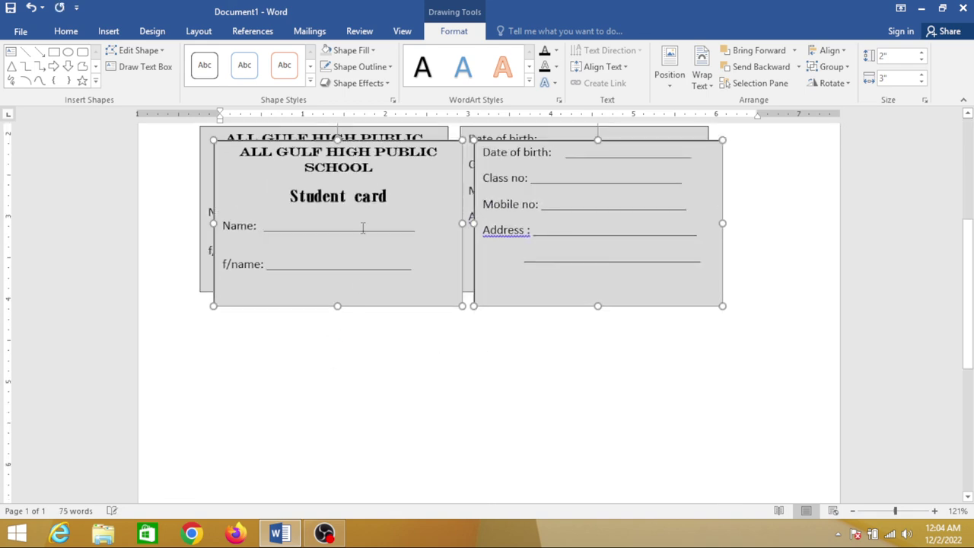
{"action": "left_click_drag", "start_coordinate": [361, 138], "coordinate": [346, 311]}
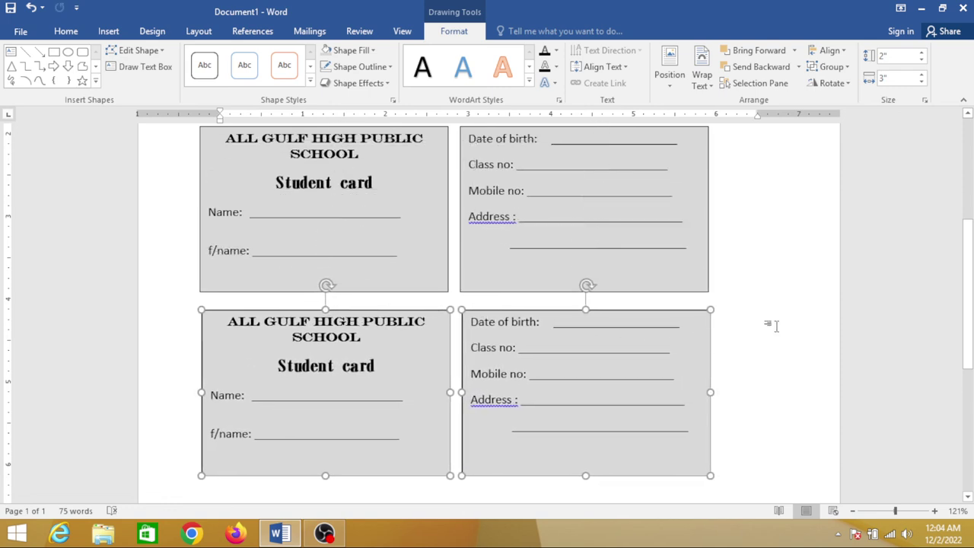
- Give the lowest card pair a gold/yellow standard fill colour
{"action": "left_click", "coordinate": [374, 51]}
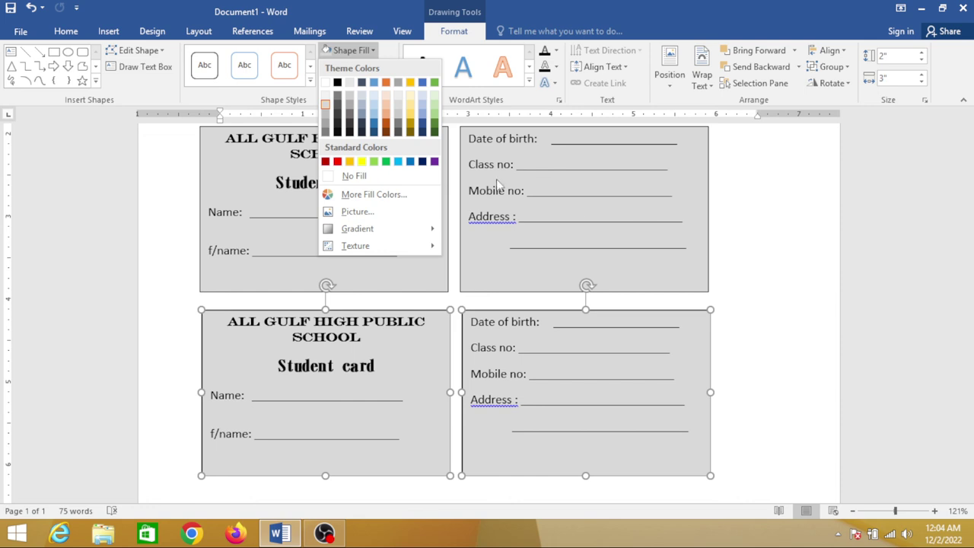
{"action": "left_click", "coordinate": [350, 162]}
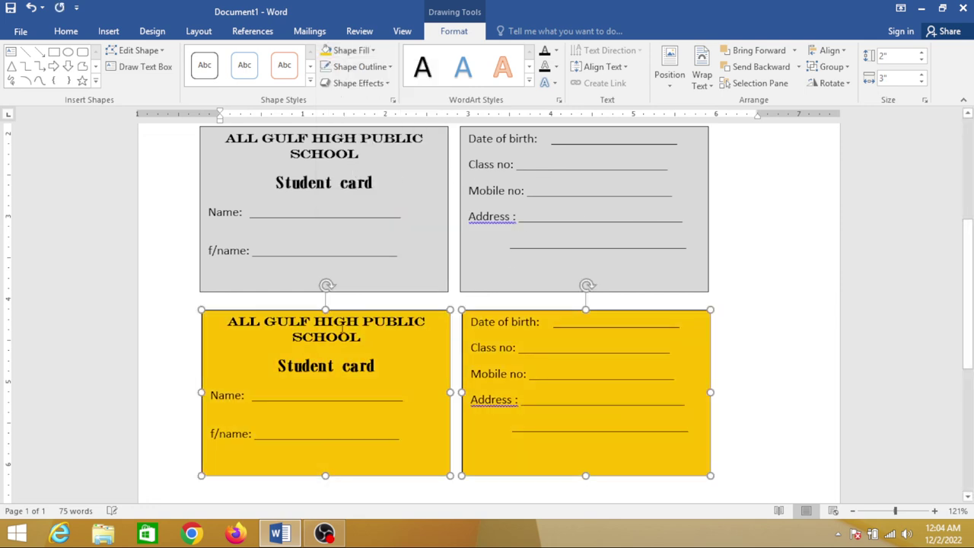
{"action": "scroll", "coordinate": [255, 271], "scroll_direction": "up", "scroll_amount": 2}
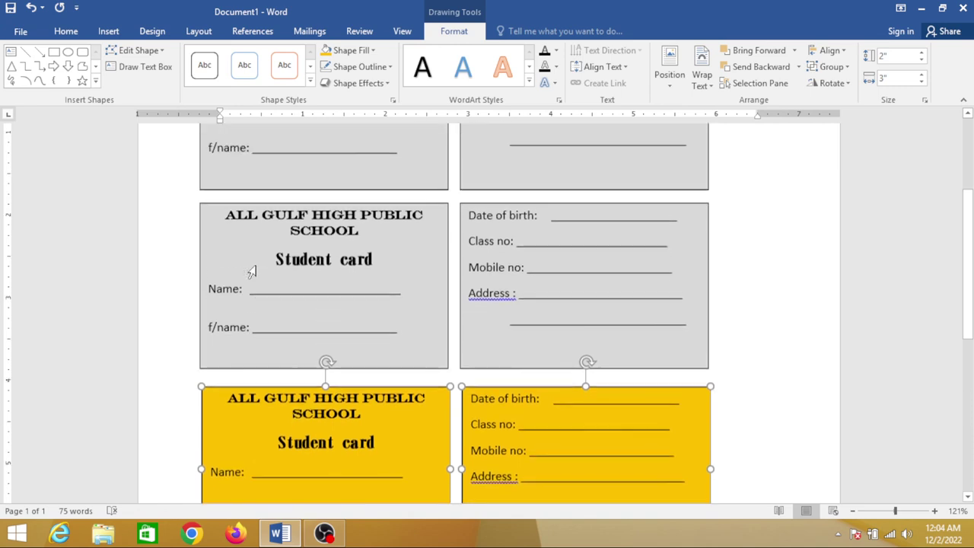
{"action": "scroll", "coordinate": [257, 270], "scroll_direction": "up", "scroll_amount": 3}
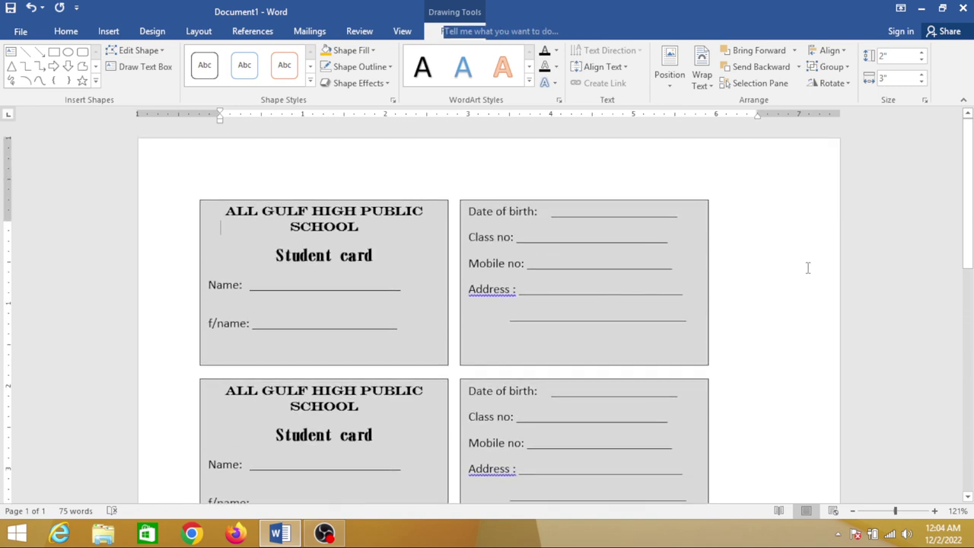
{"action": "left_click", "coordinate": [810, 268]}
{"action": "scroll", "coordinate": [302, 176], "scroll_direction": "down", "scroll_amount": 1}
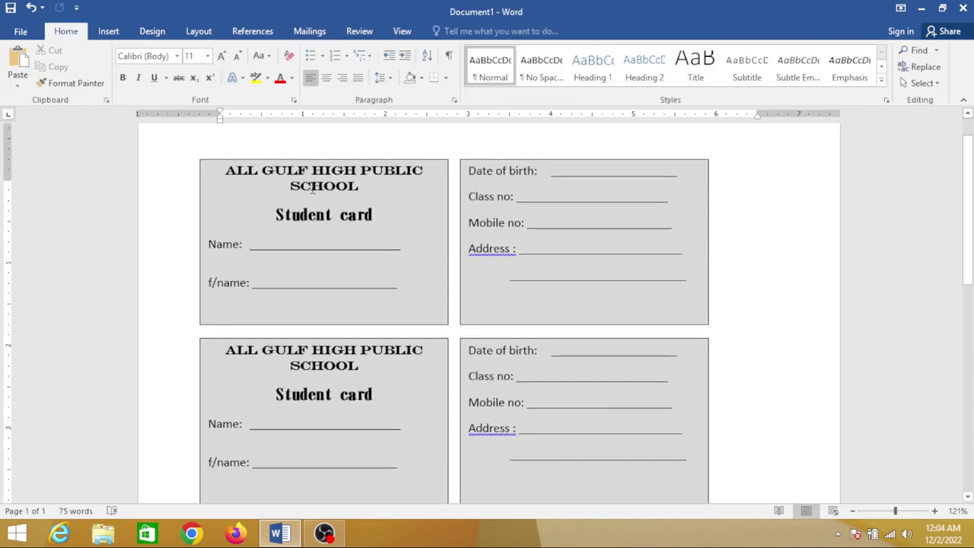
{"action": "scroll", "coordinate": [341, 256], "scroll_direction": "down", "scroll_amount": 1}
{"action": "scroll", "coordinate": [342, 255], "scroll_direction": "down", "scroll_amount": 1}
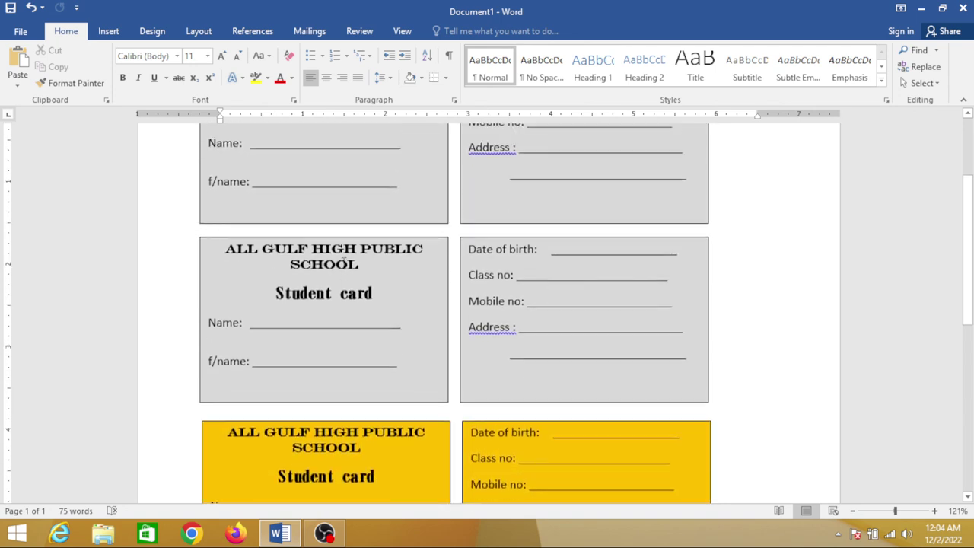
{"action": "scroll", "coordinate": [345, 272], "scroll_direction": "up", "scroll_amount": 2}
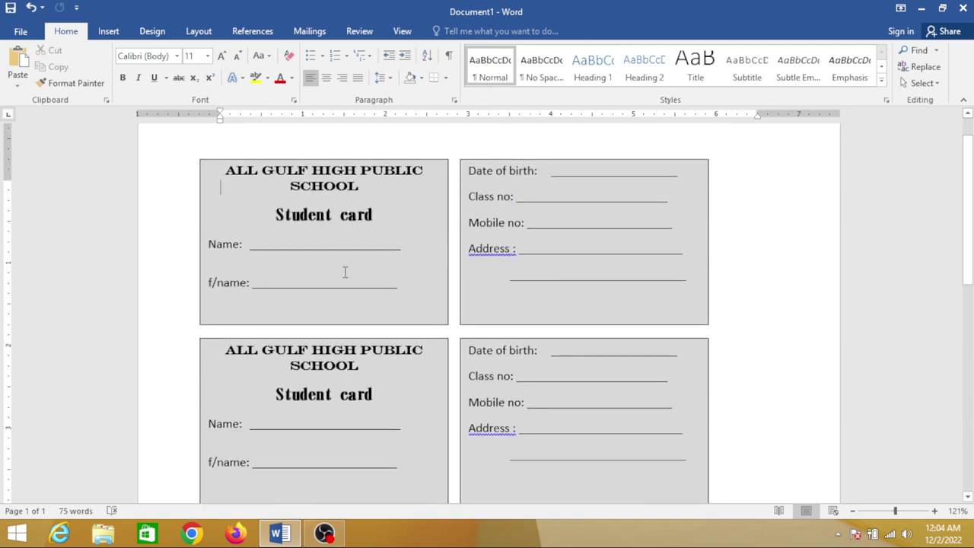